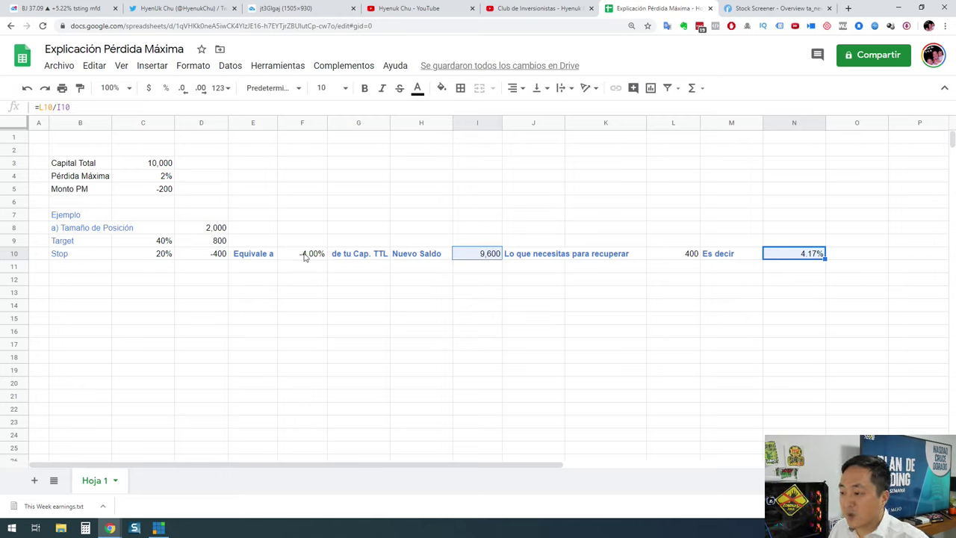
- Set the Capital Total in C3 to 9600 and check the new balance in I10
click(193, 256)
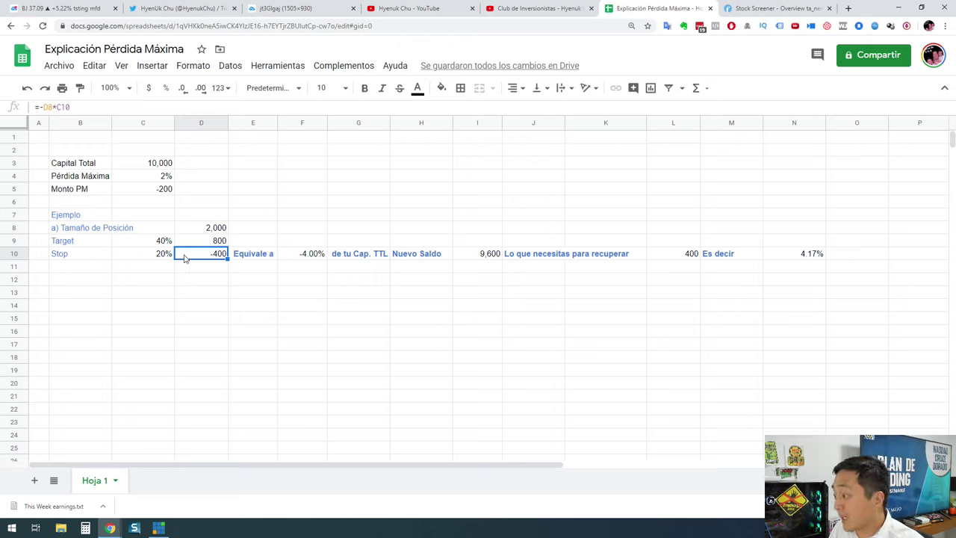
click(156, 165)
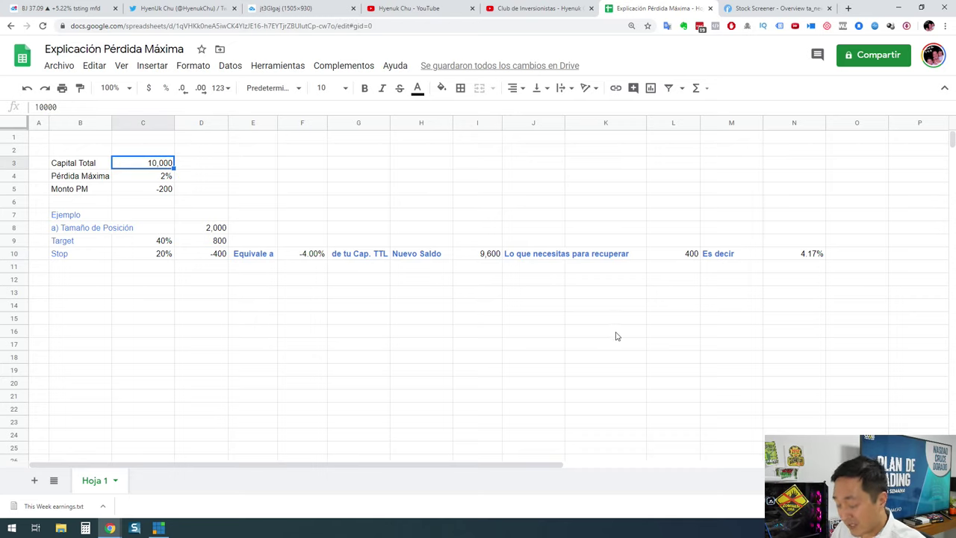
text(9600)
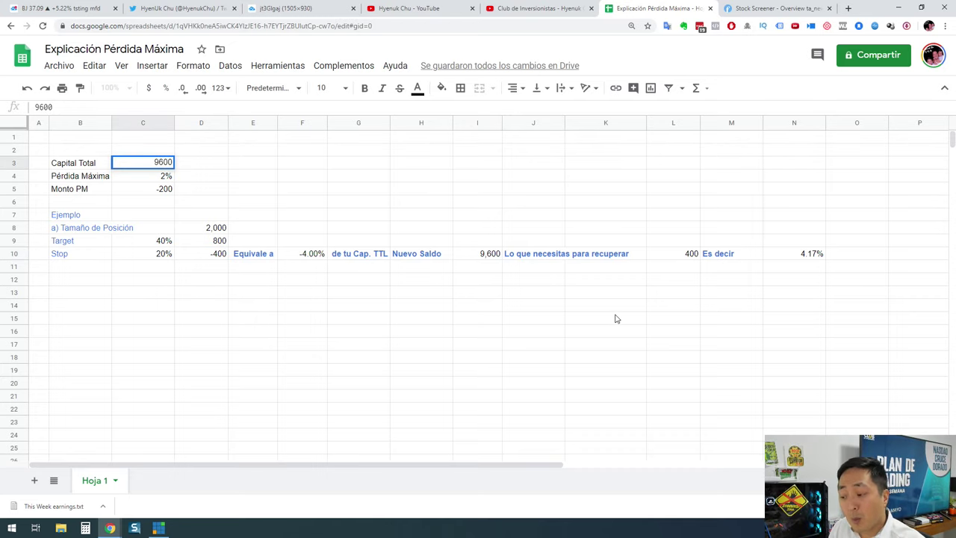
key(Return)
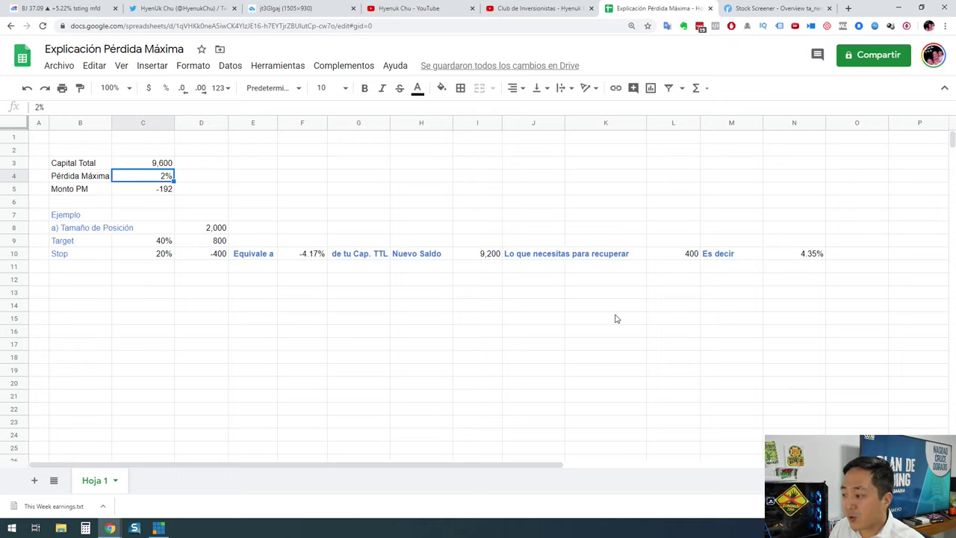
click(495, 255)
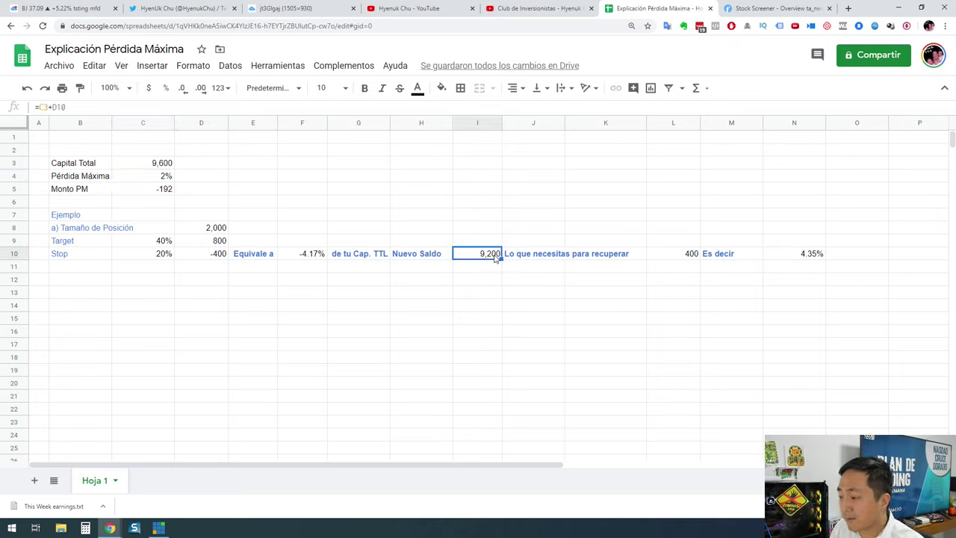
- Format the recovery percentage in N10 with font size 14 and red text
click(790, 257)
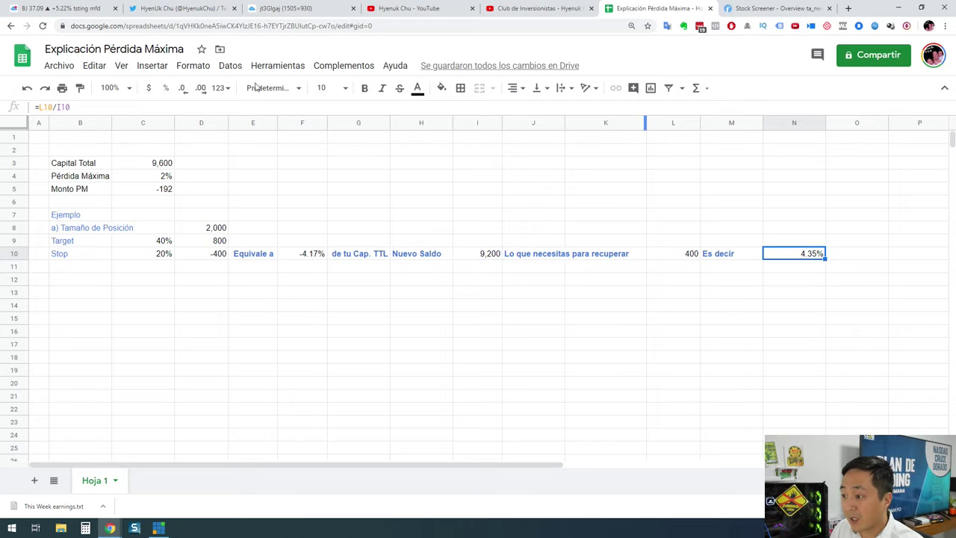
click(345, 89)
click(325, 250)
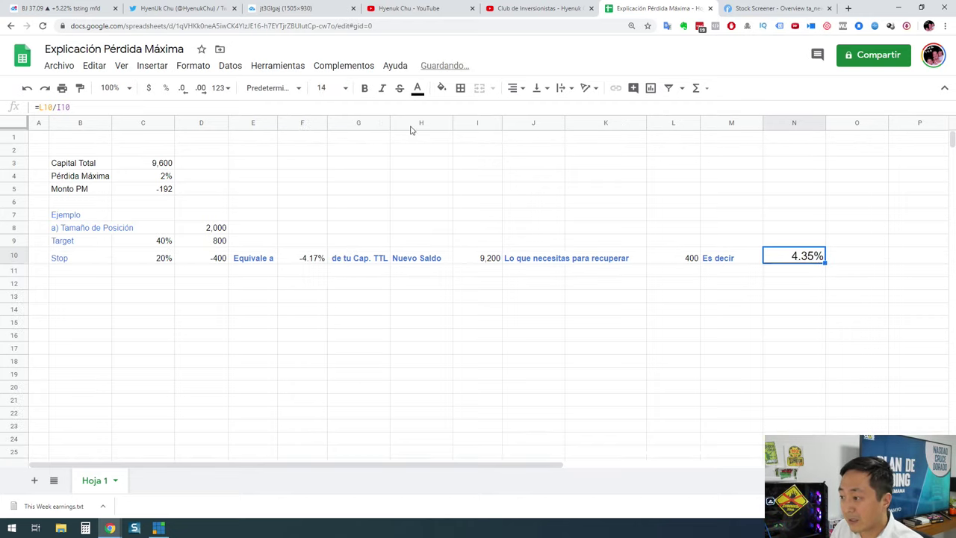
click(417, 88)
click(437, 147)
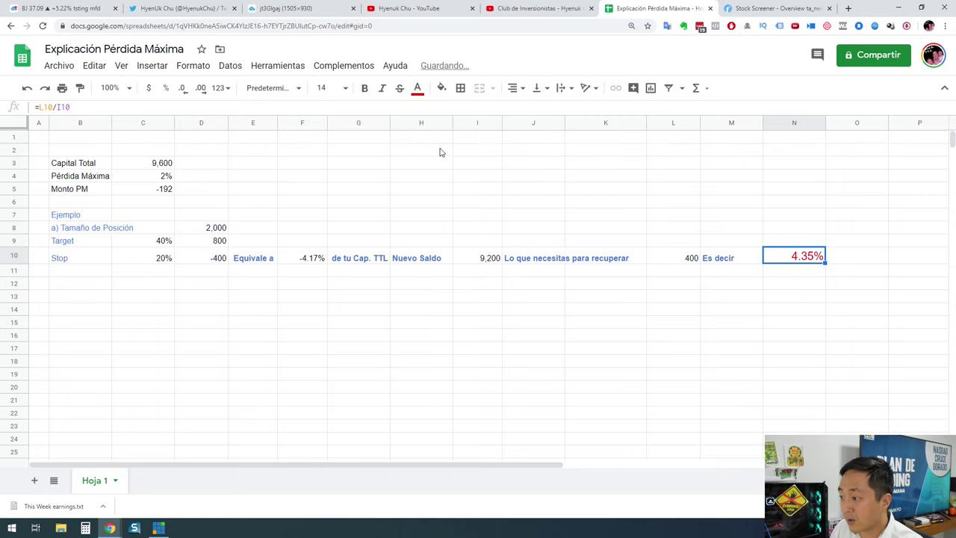
click(441, 152)
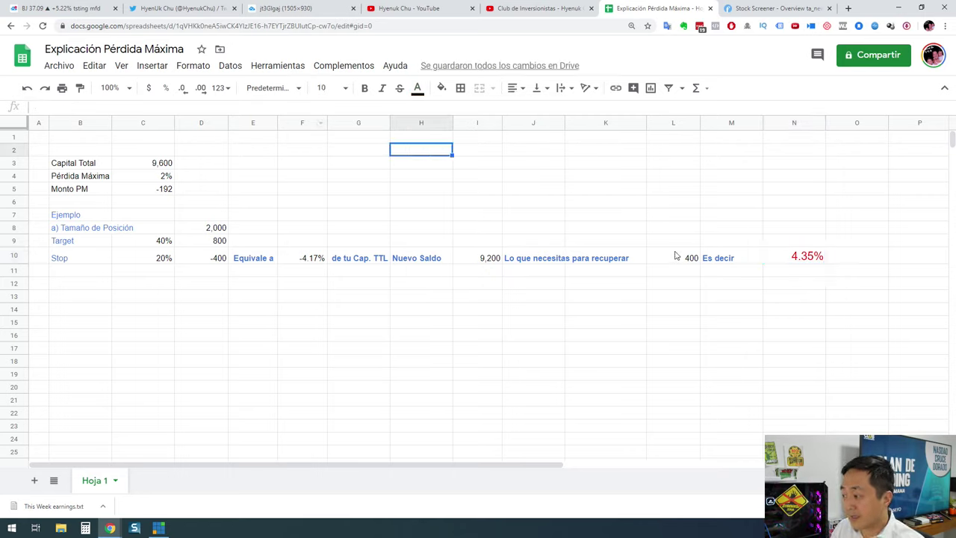
- Give the Nuevo Saldo value in I10 a cornflower blue fill and white text
click(492, 263)
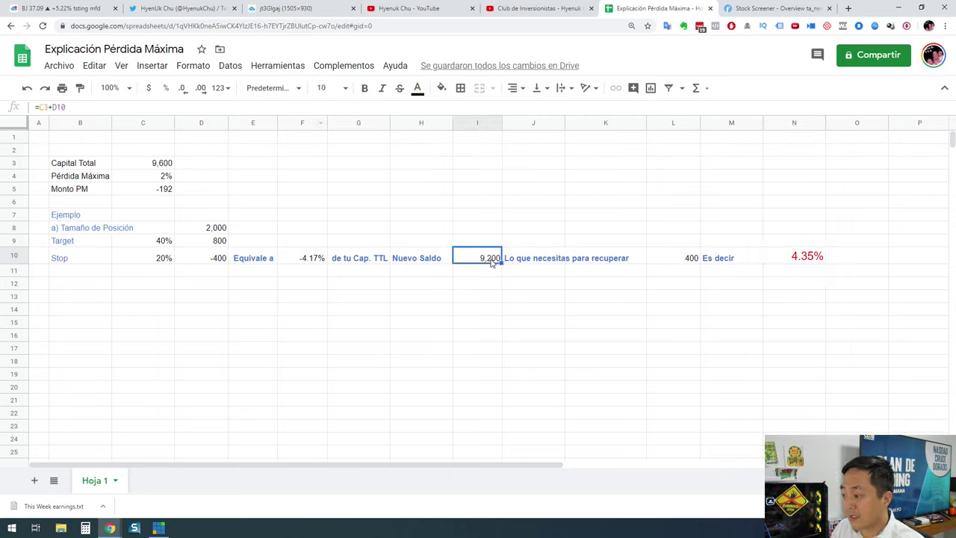
click(441, 88)
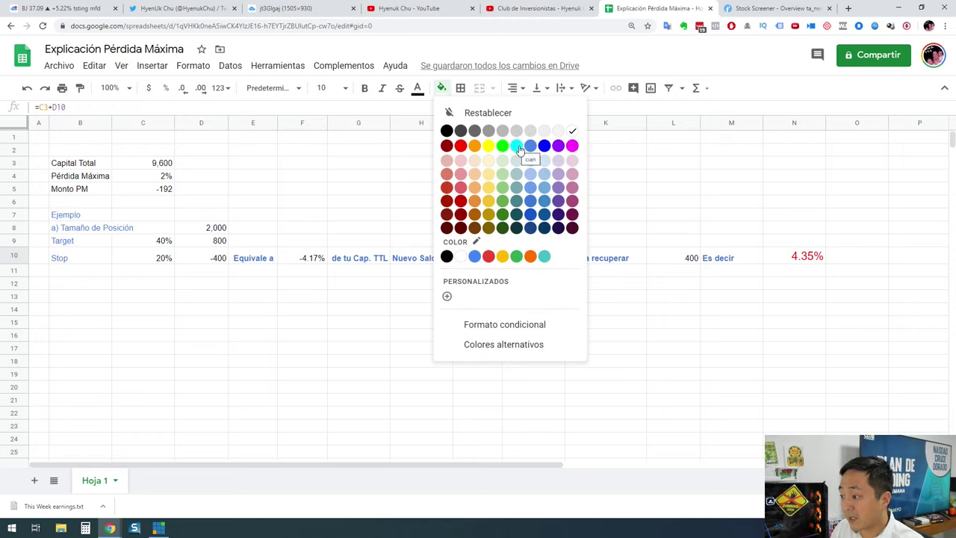
click(530, 147)
click(442, 88)
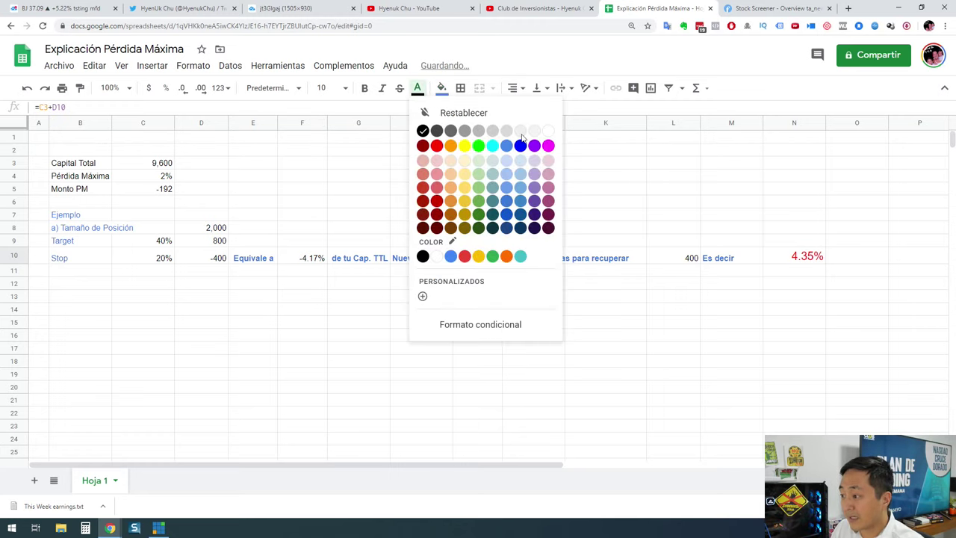
click(527, 140)
click(575, 366)
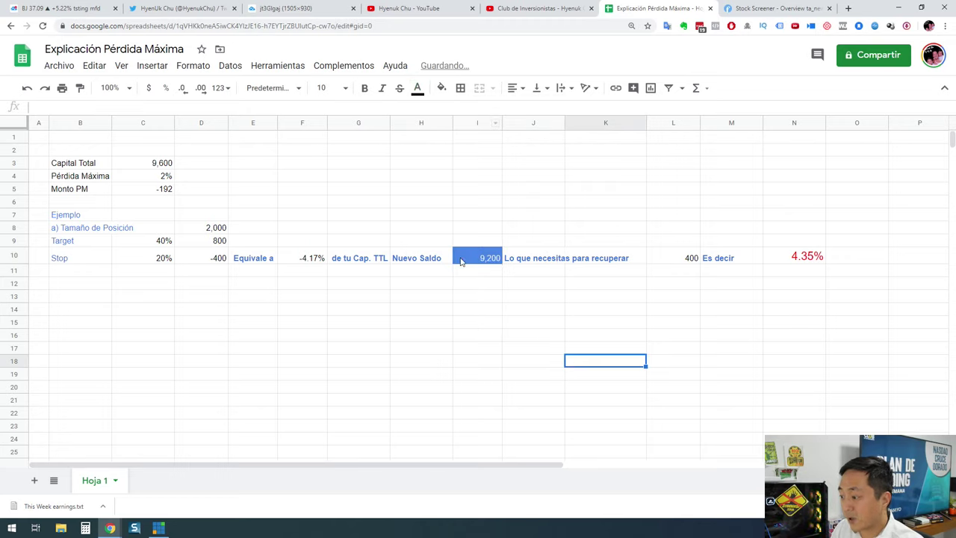
- Make the Nuevo Saldo value in I10 bold with font size 12
click(460, 260)
click(366, 89)
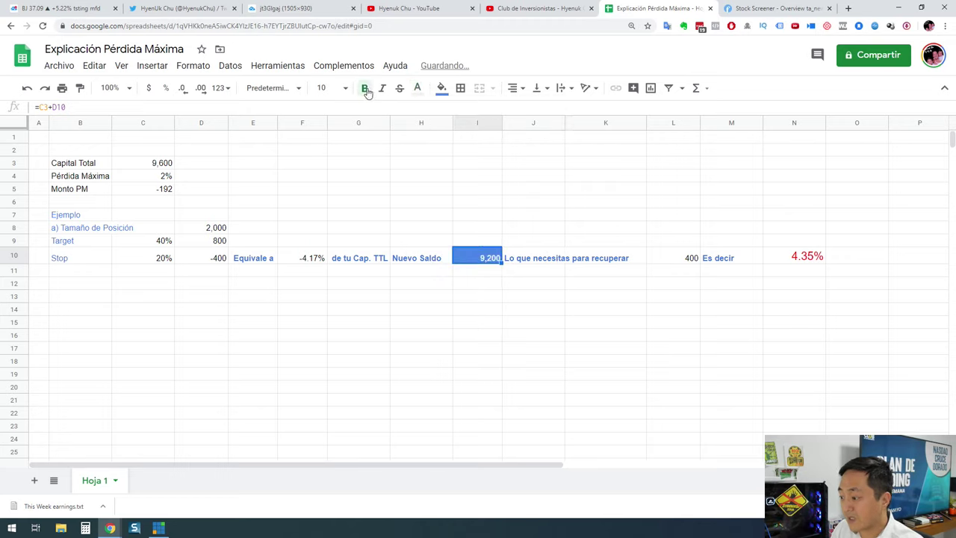
click(325, 88)
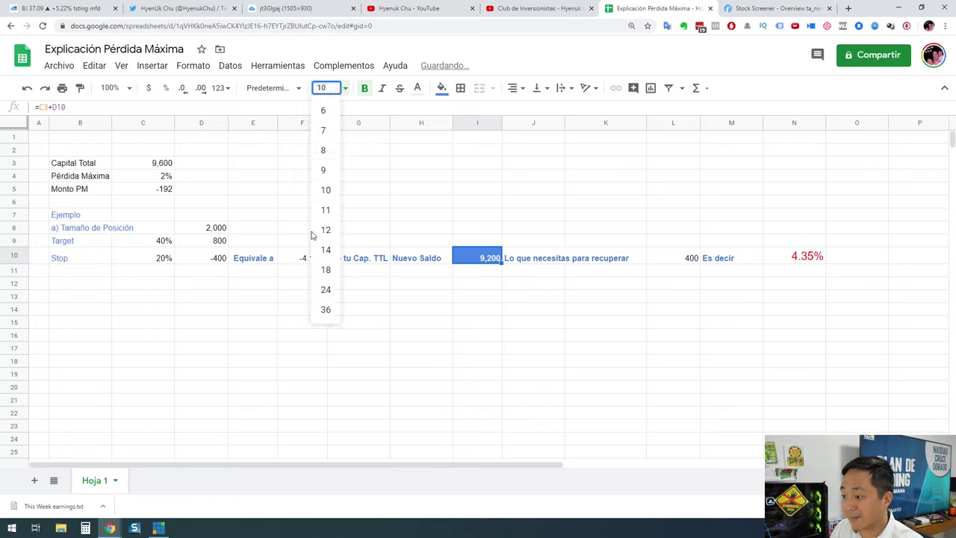
click(325, 230)
click(441, 351)
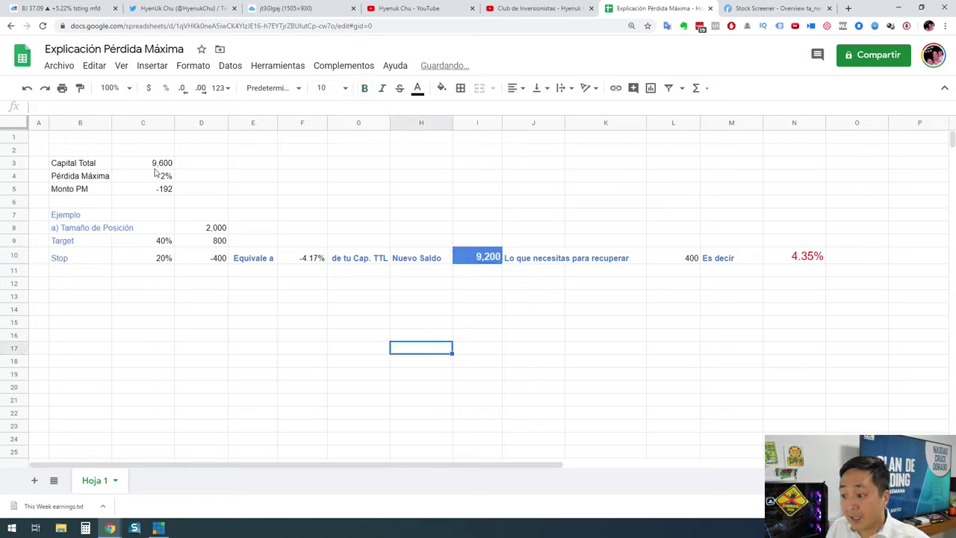
- Set the Capital Total in C3 to 9200
click(161, 165)
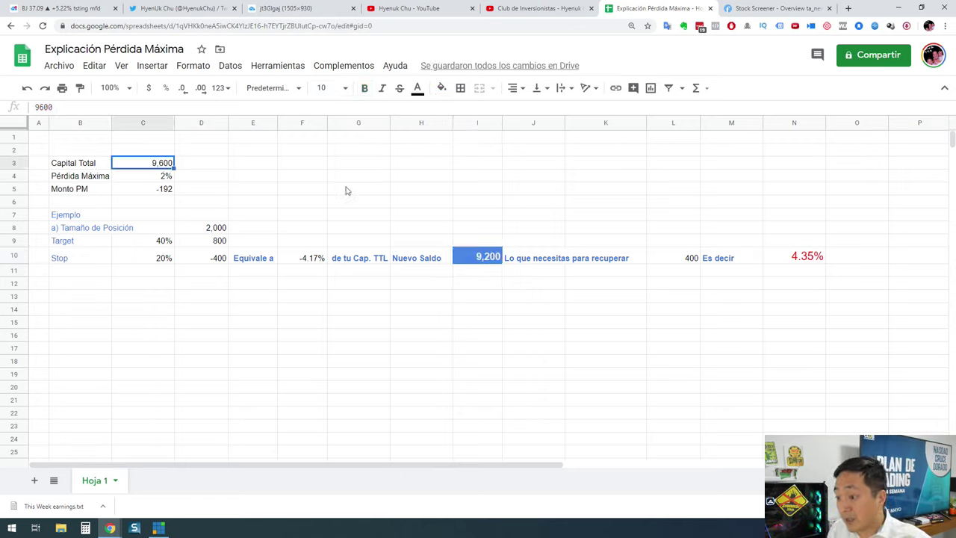
text(9200)
key(Return)
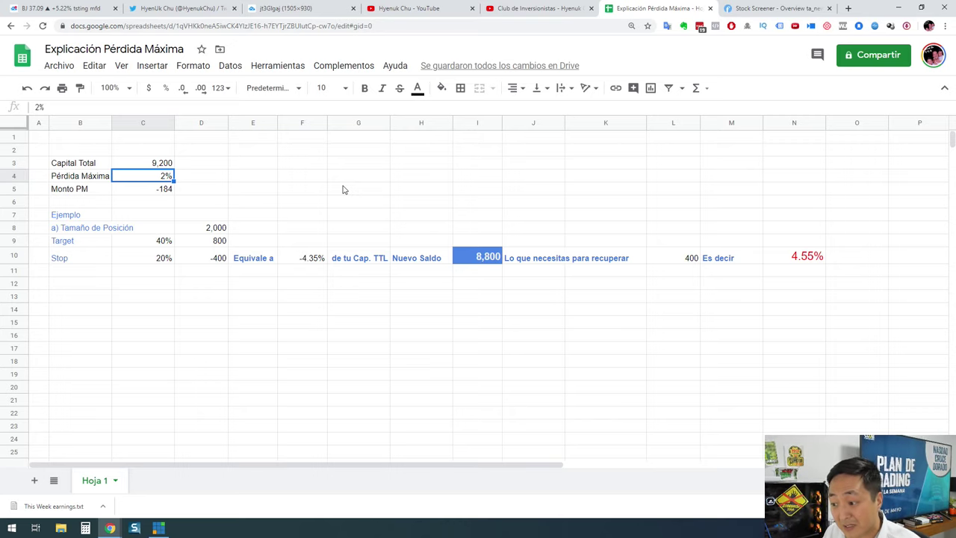
key(Up)
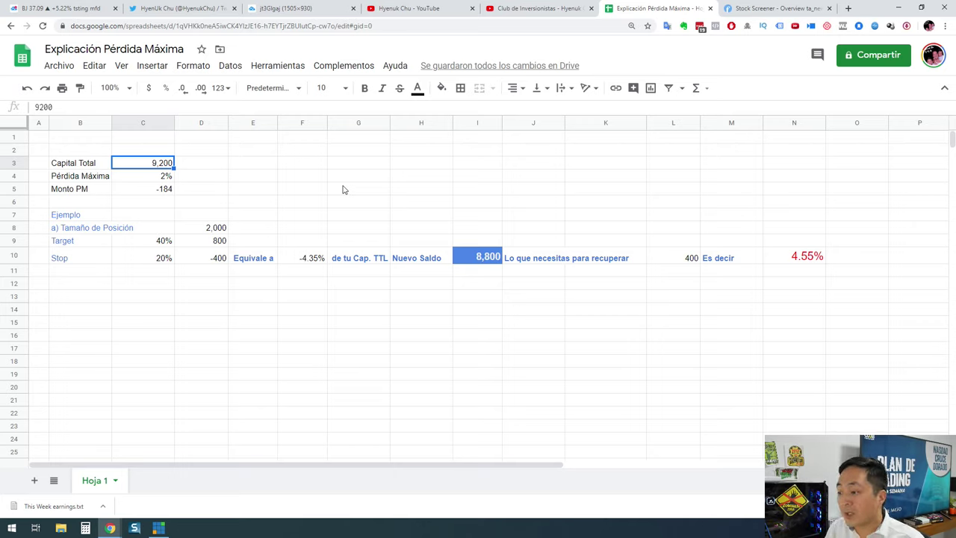
- Enter 400 in each of the cells L12, L13 and L14, below the amount needed to recover
key(Down)
key(Down)
key(Down)
key(Down)
key(Down)
key(Right)
key(Right)
key(Right)
key(Right)
key(Right)
key(Right)
key(Right)
key(Right)
key(Right)
key(Right)
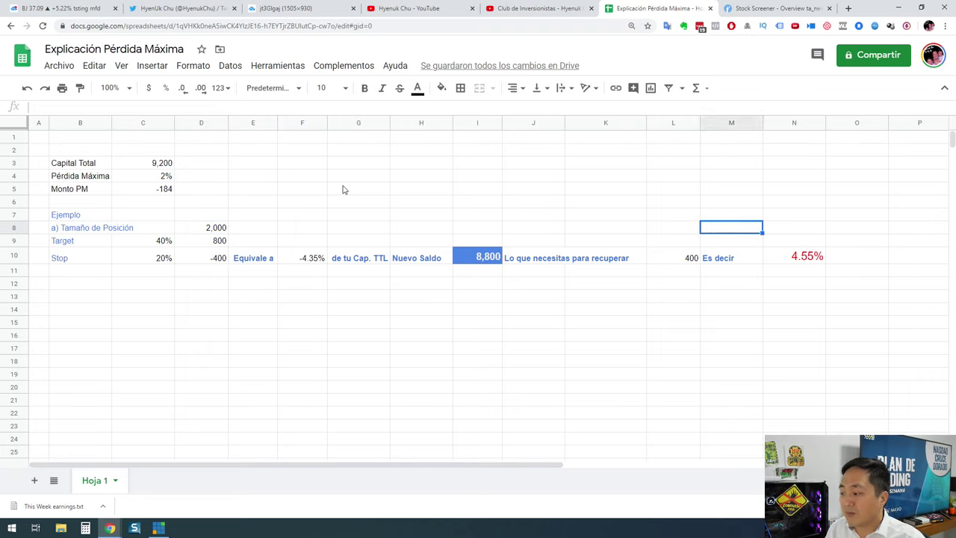
key(Right)
key(Down)
key(Left)
key(Down)
key(Left)
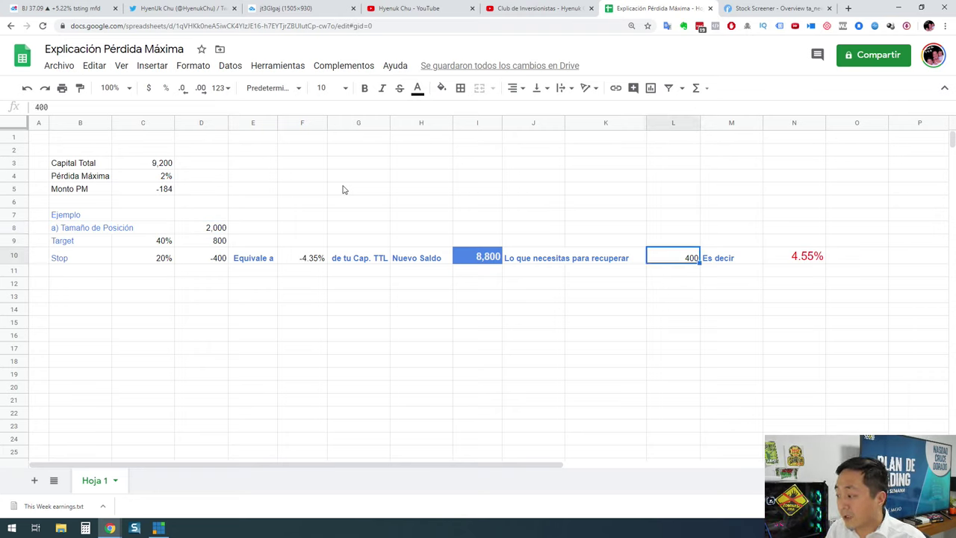
key(Down)
key(Down)
text(400)
key(Return)
text(400)
key(Return)
text(400)
key(Return)
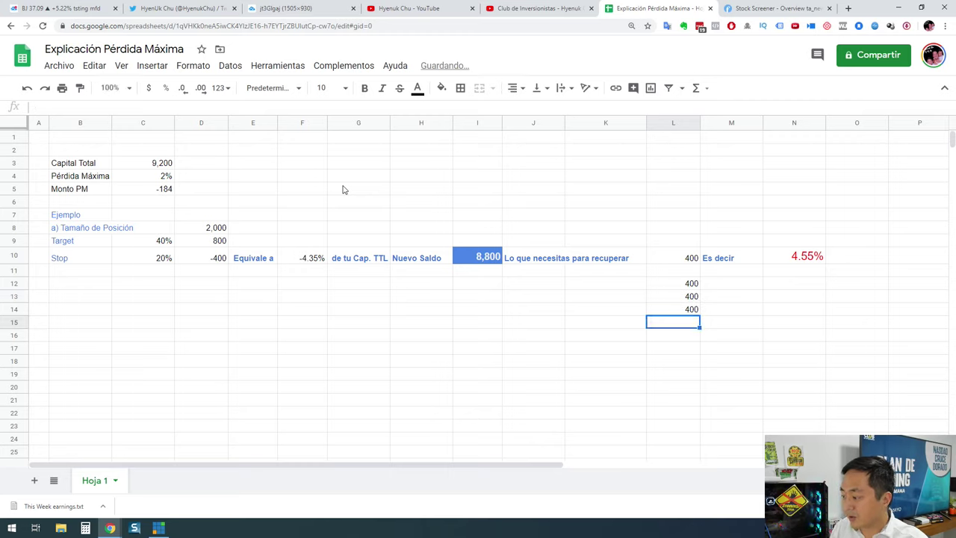
- Add the formula =sum(L12:L19) in L20 to total the losses listed above it
key(Down)
key(Down)
key(Down)
key(Down)
key(Down)
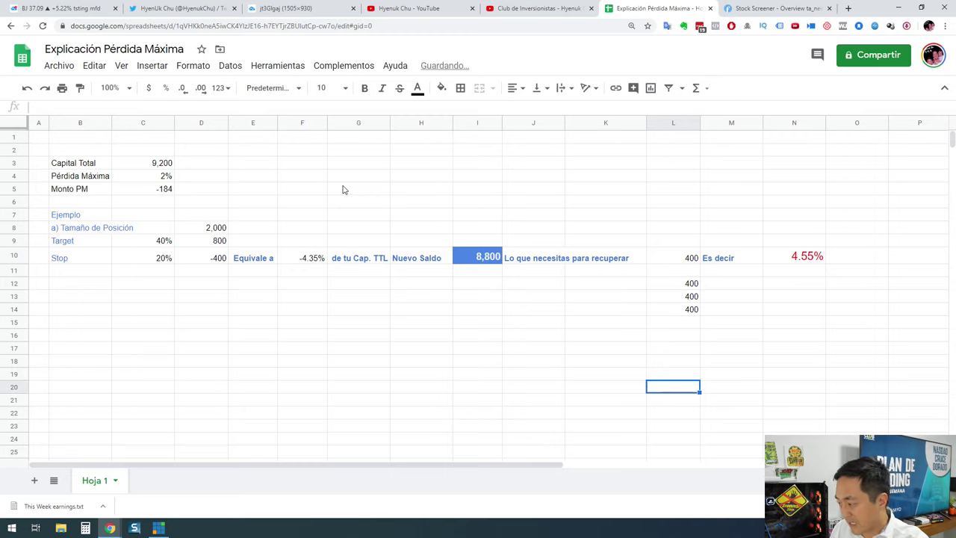
text(+)
key(BackSpace)
text(=sim()
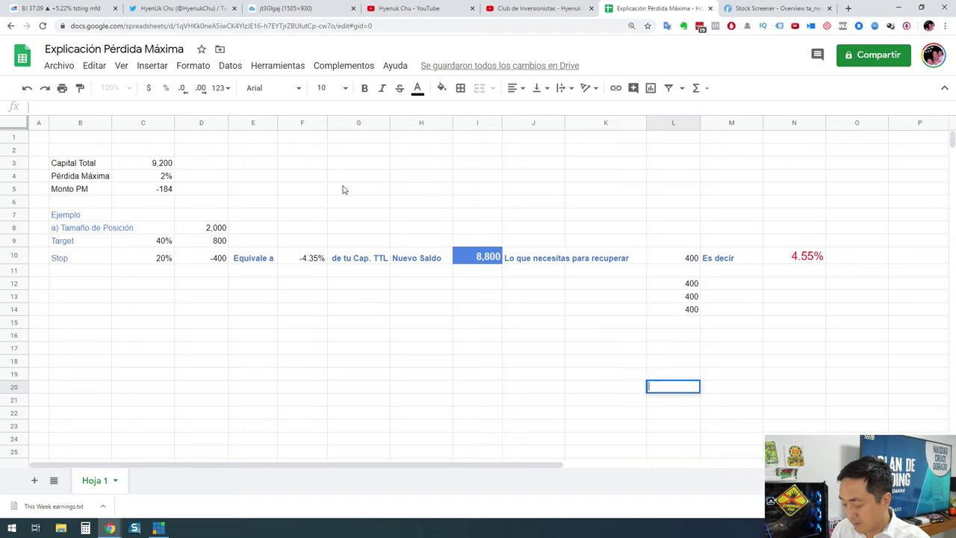
key(BackSpace)
key(BackSpace)
key(BackSpace)
text(um()
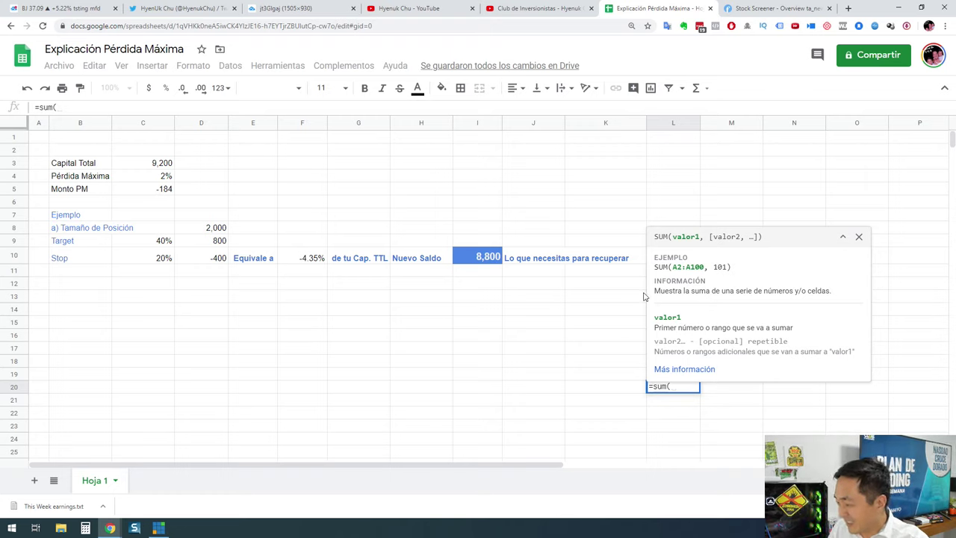
key(Up)
key(shift+Up)
key(shift+Up)
key(shift+Up)
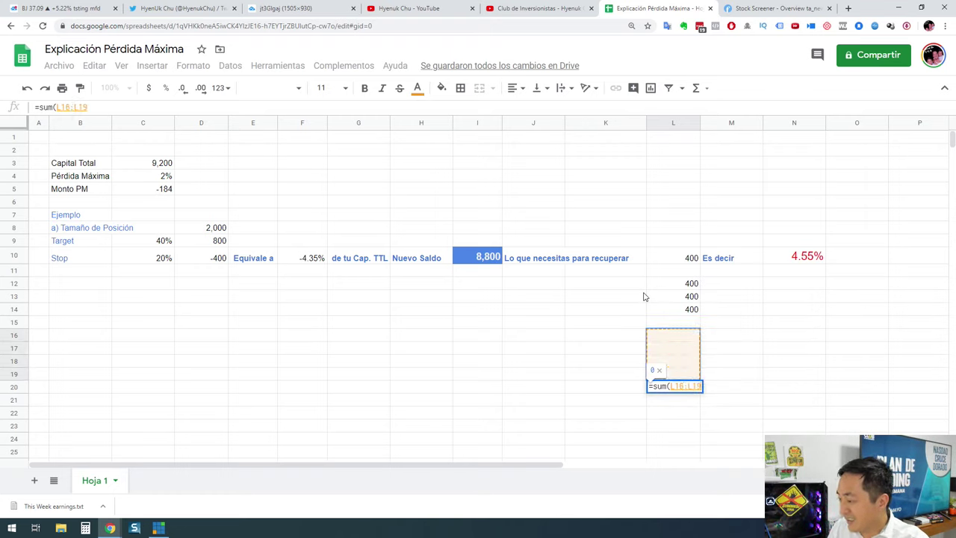
key(shift+Up)
key(shift+Up)
key(shift+Up)
key(shift+Up)
key(Return)
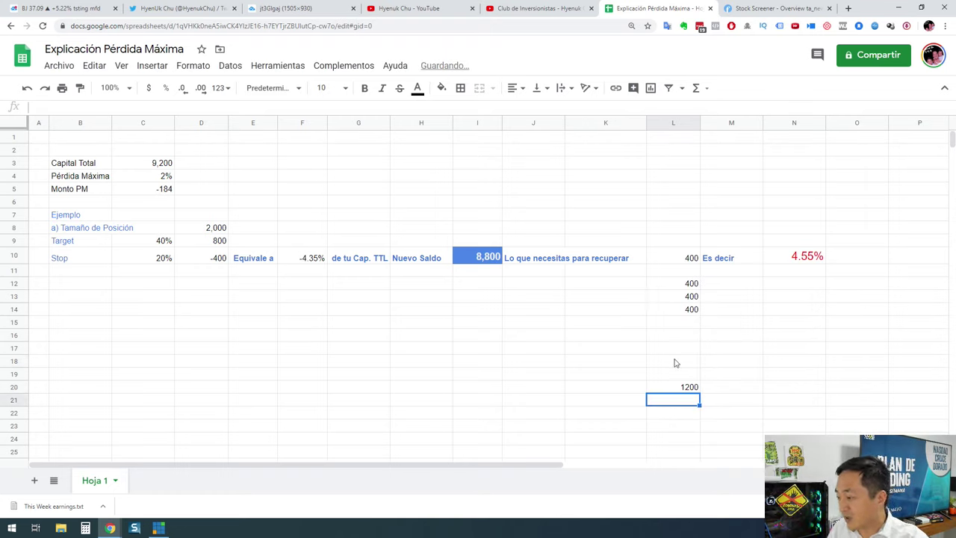
- Review the sum formula in L20 and the recovery percentage formula in N10
click(693, 390)
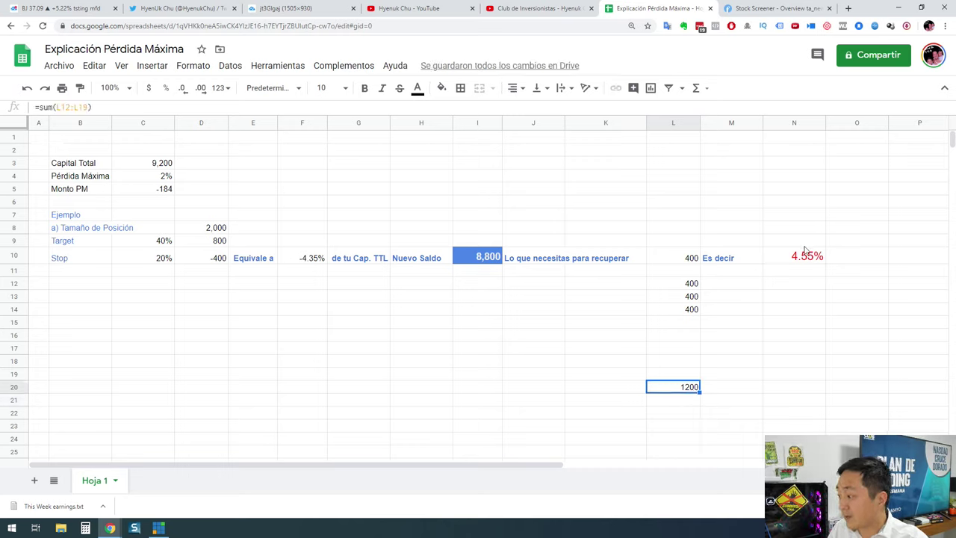
click(799, 259)
double_click(799, 257)
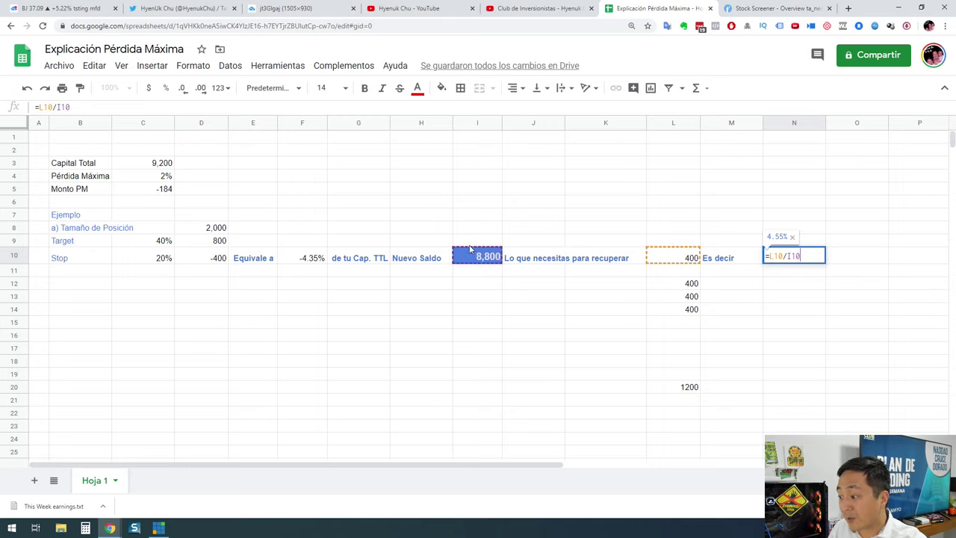
click(772, 353)
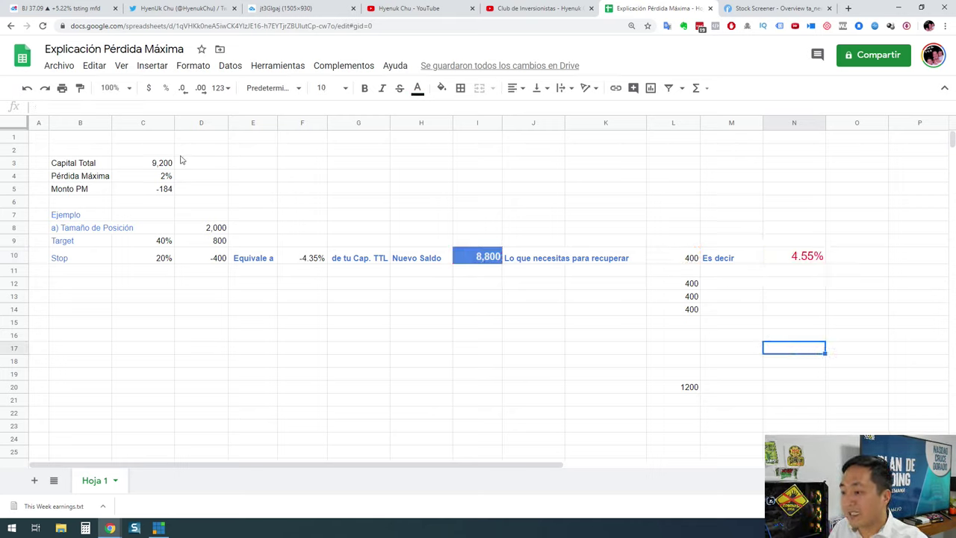
- Add the label "Capital Incial" in B2 with the value 10000 in C2
click(156, 151)
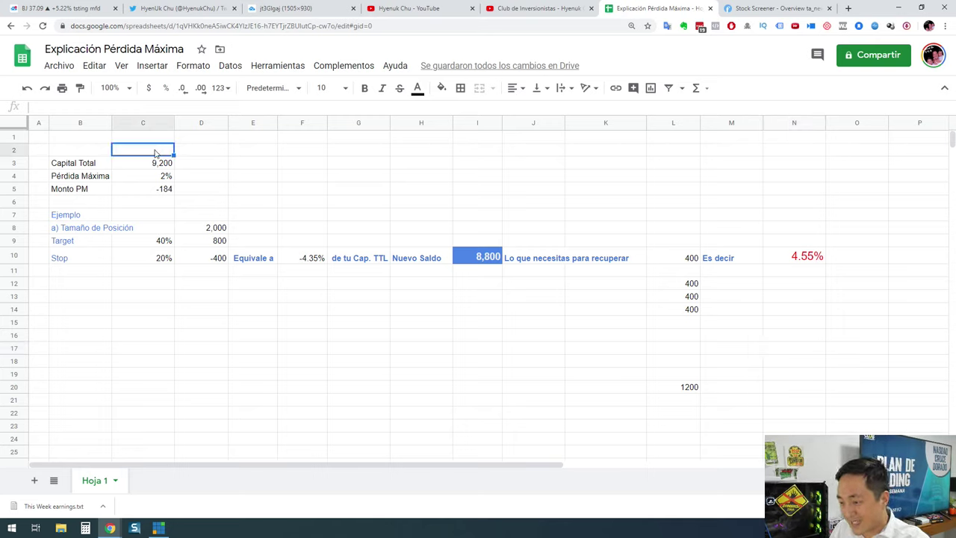
key(Left)
text(Capital Inci)
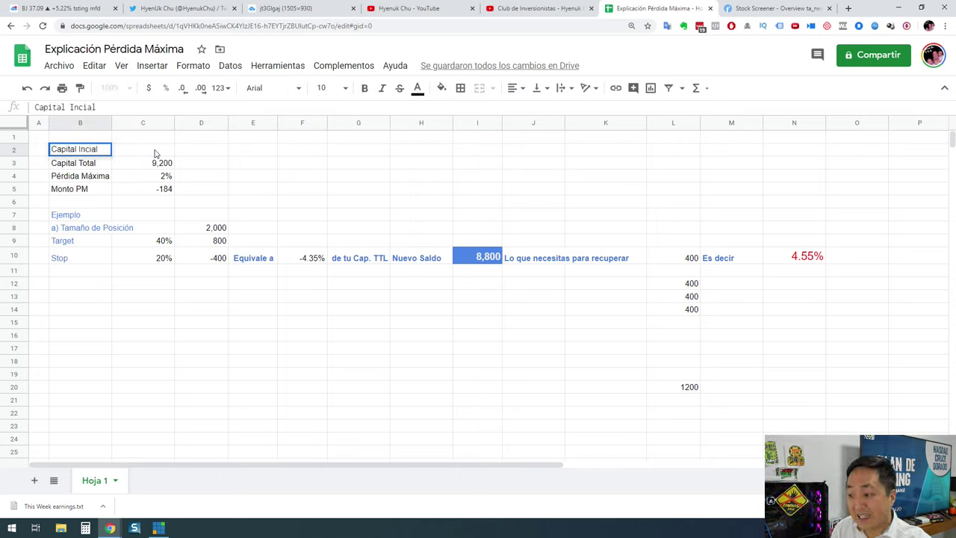
key(Tab)
text(10000)
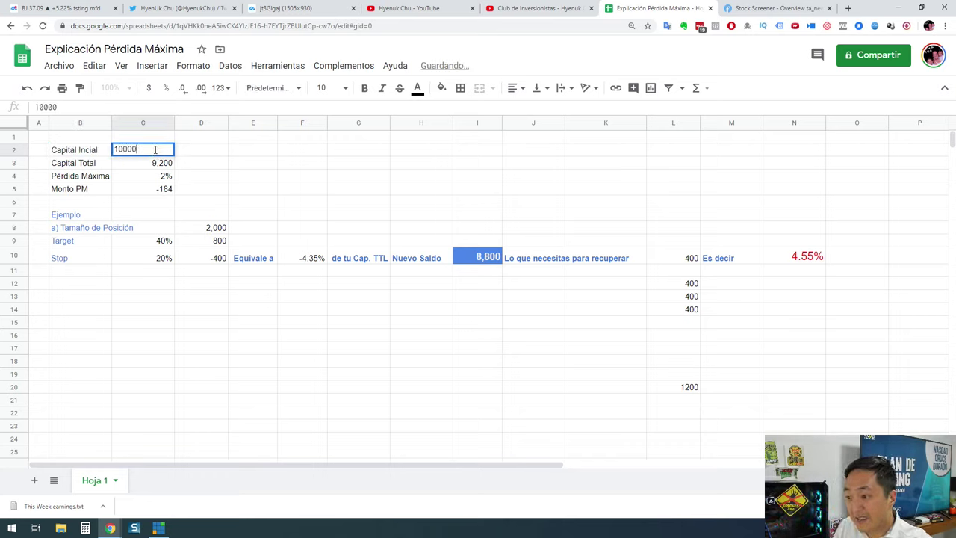
key(Return)
- Enter the formula =1-C3/C2 in D3 to compute the share of initial capital lost
key(Tab)
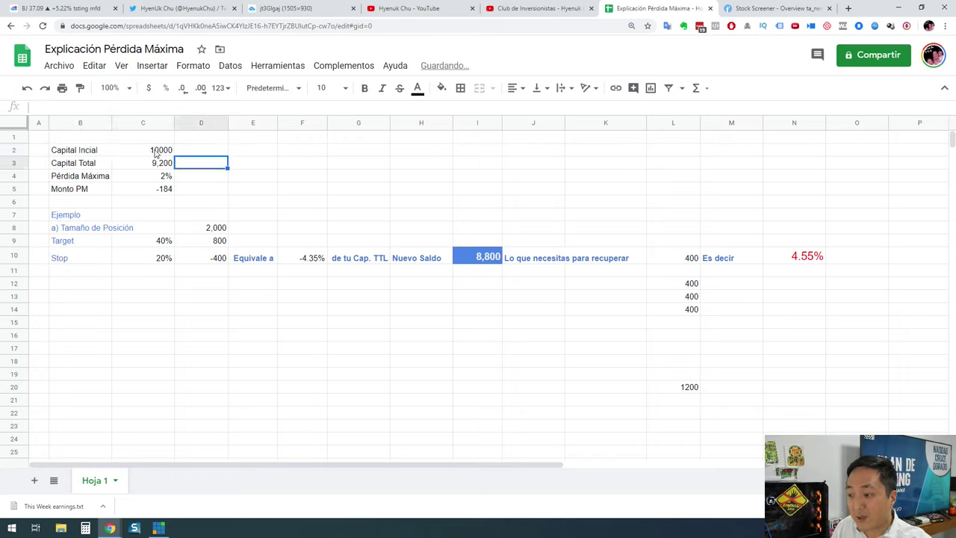
text(=)
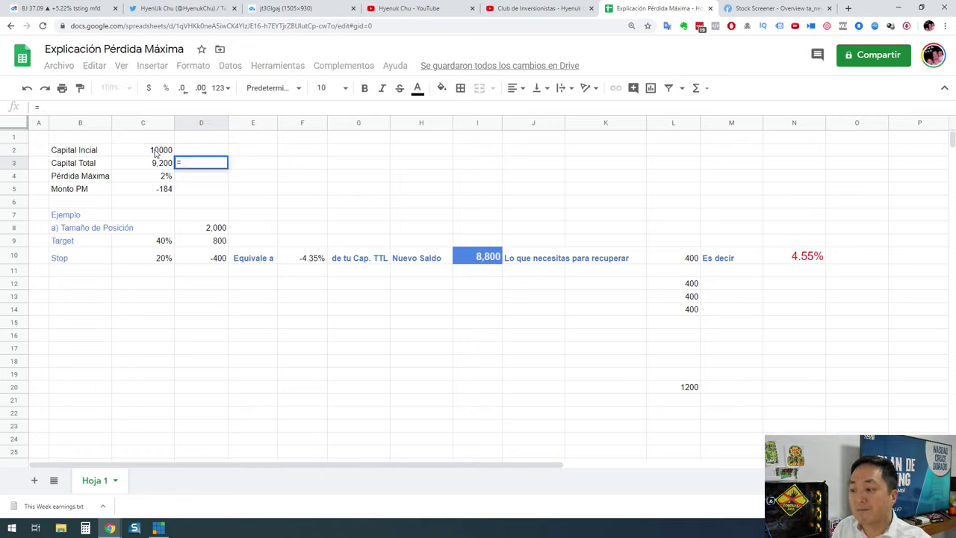
key(Left)
text(/)
click(156, 150)
key(Return)
key(Up)
key(Return)
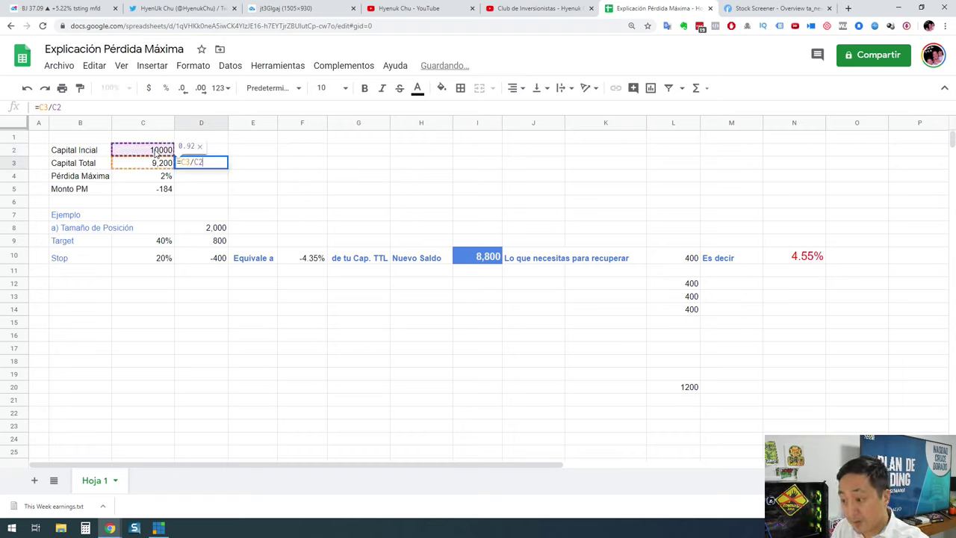
text(1-)
key(Return)
key(Up)
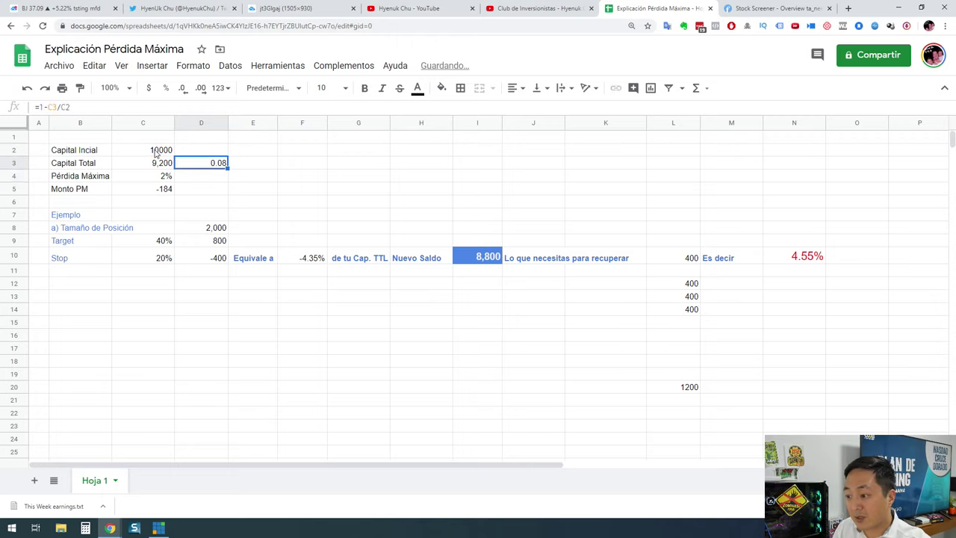
- Format D3 as a percentage in bold red text
click(165, 87)
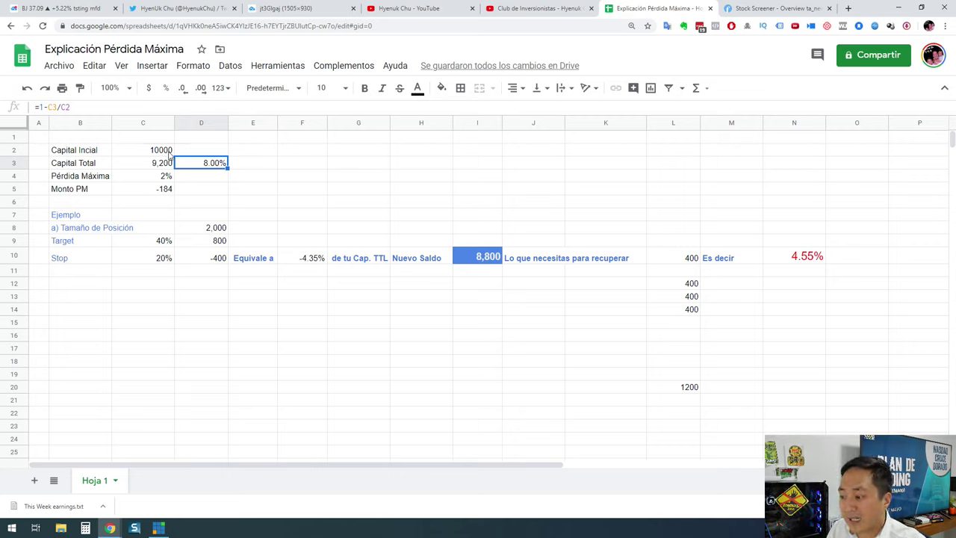
click(418, 89)
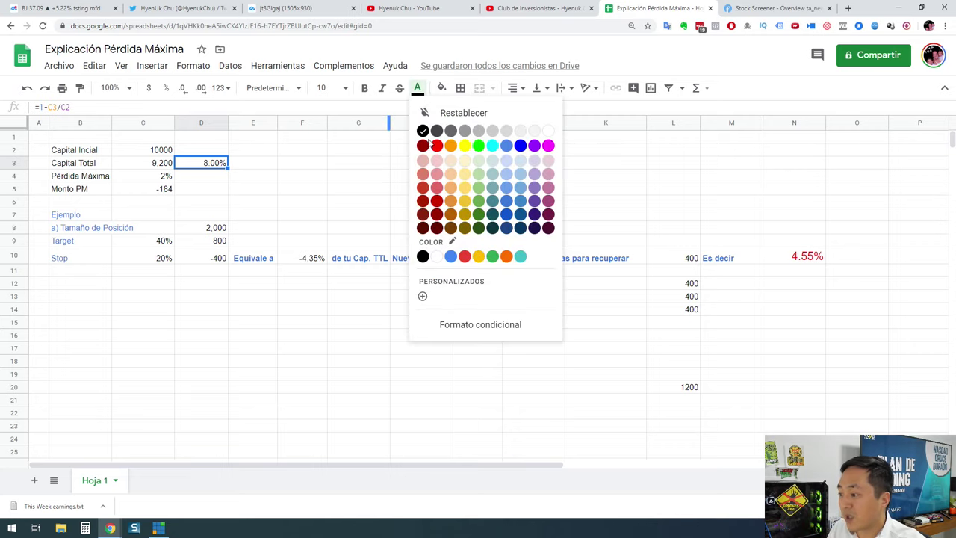
click(437, 145)
click(366, 90)
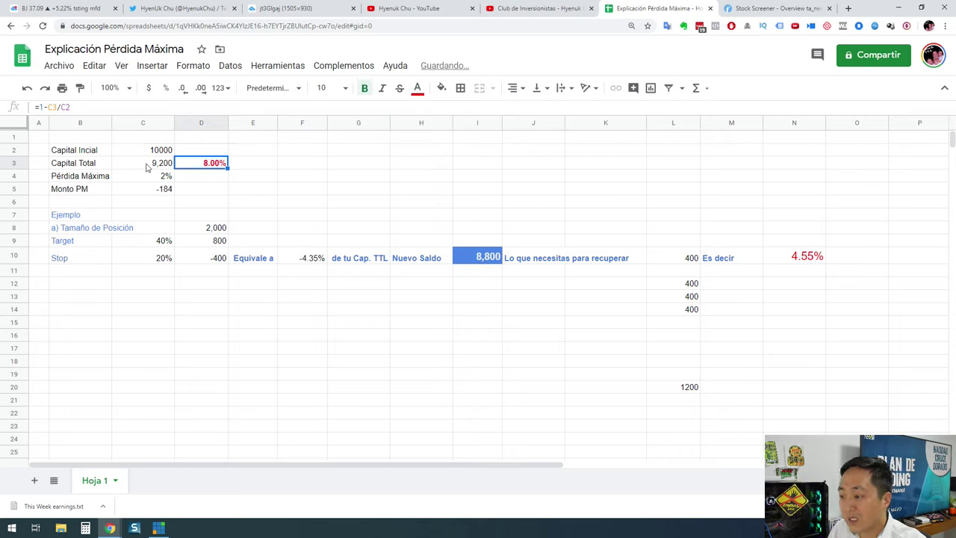
- Set Capital Total in C3 to 8,800
click(147, 167)
text(8)
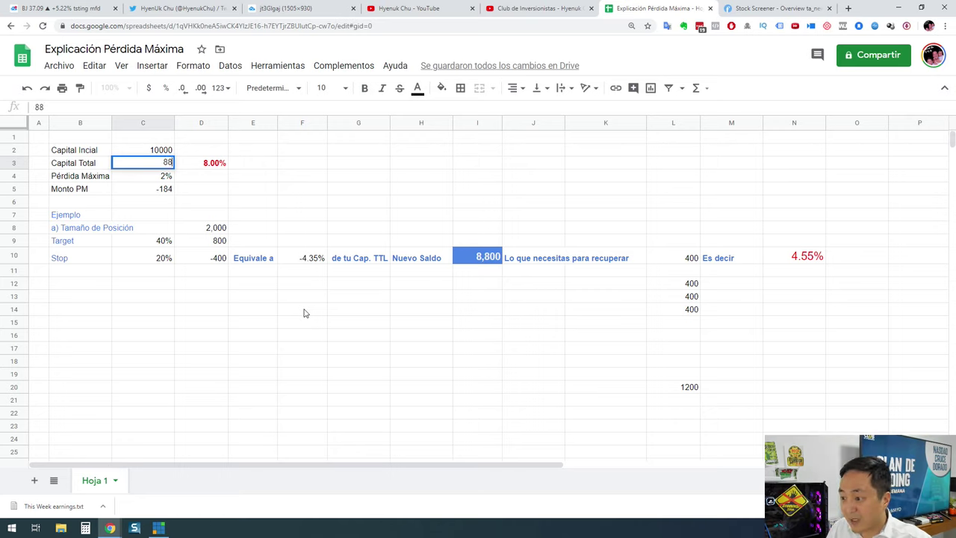
text(,800)
key(Return)
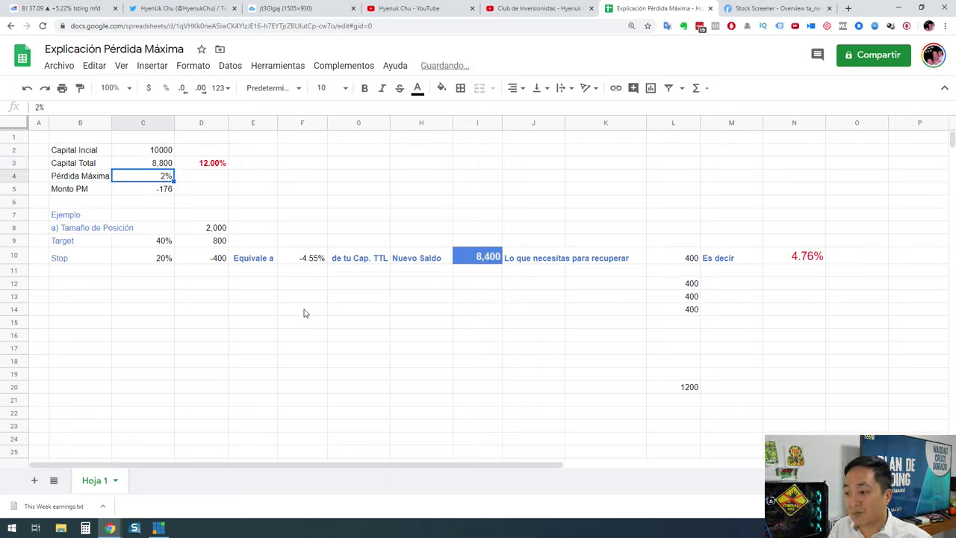
- Change the formula in D3 to =C3/C2-1 so the loss is expressed as a negative percentage
click(184, 163)
click(47, 107)
key(BackSpace)
key(BackSpace)
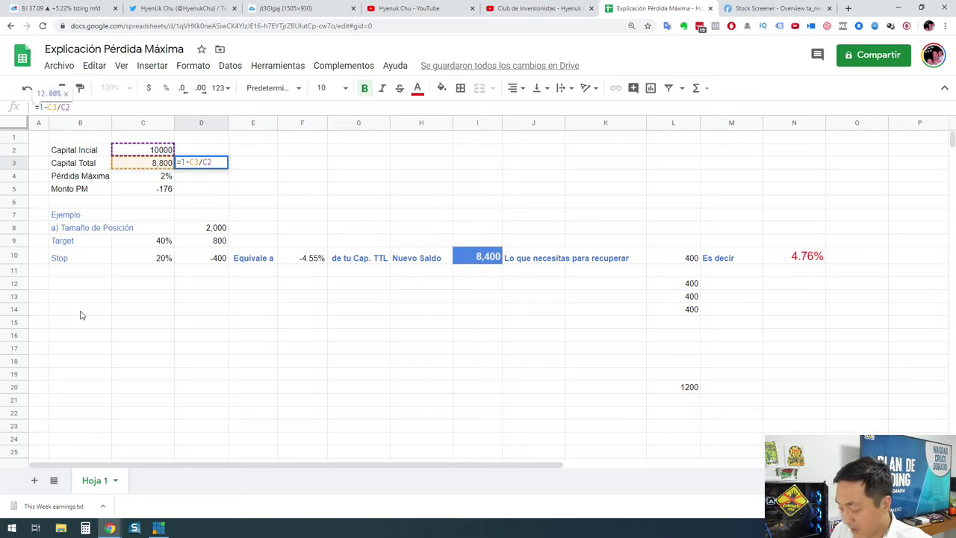
text(-1)
key(Return)
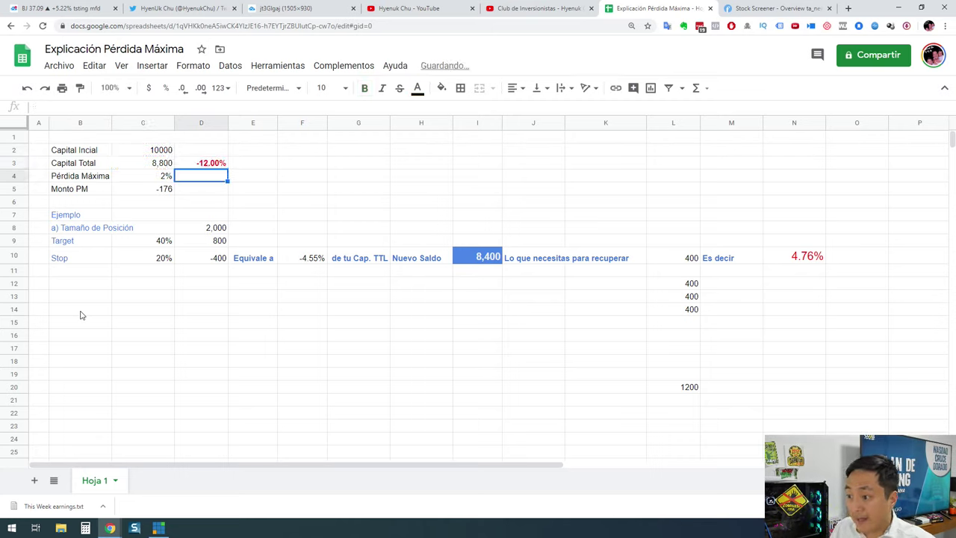
- Set Capital Total in C3 to 8400, matching the Nuevo Saldo figure in I10
click(154, 166)
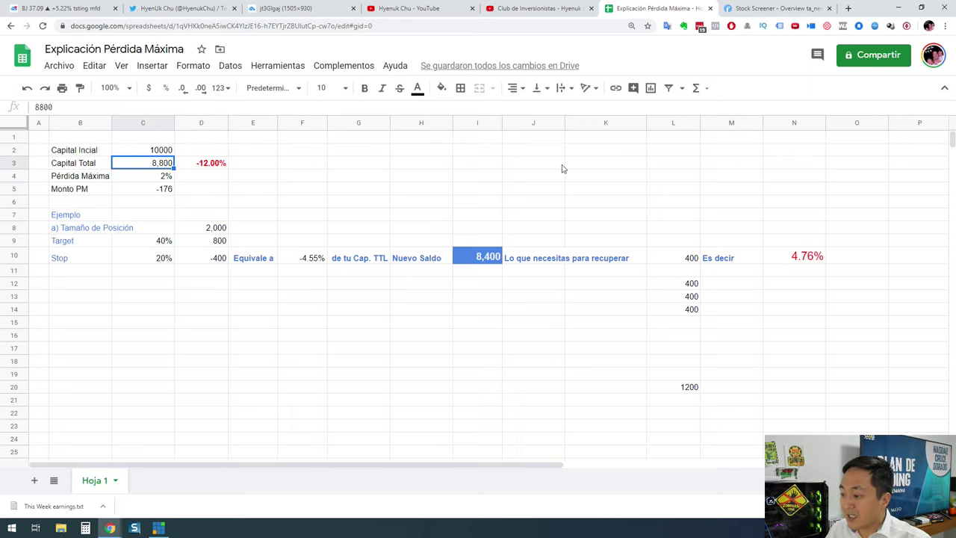
click(483, 256)
click(132, 168)
text(8400)
key(Return)
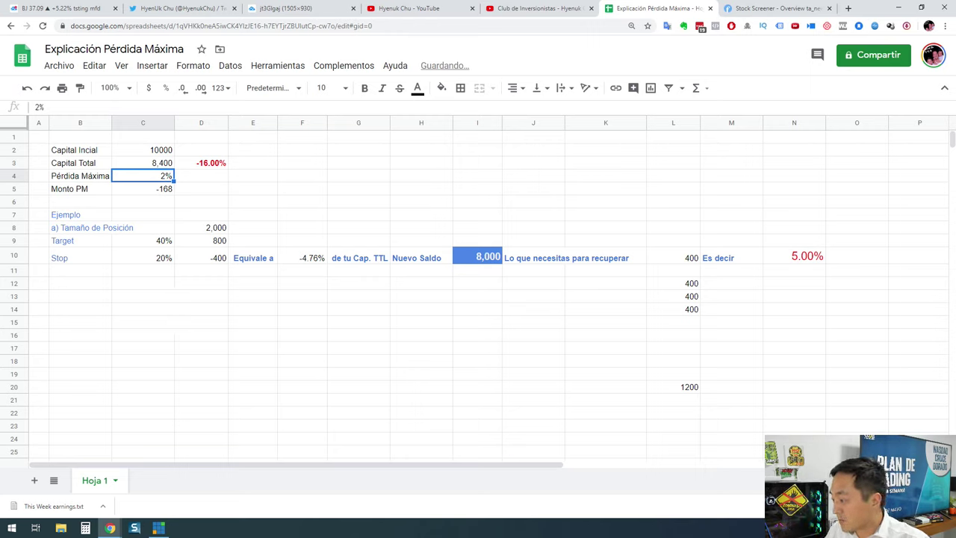
- Extend the list of losses by entering 400 in each of the cells L15, L16 and L17
click(693, 323)
text(400)
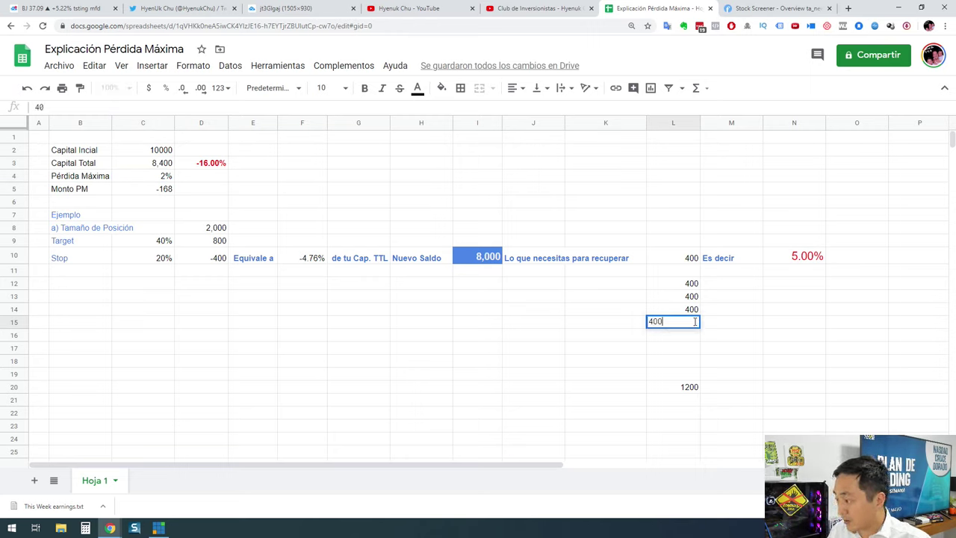
key(Return)
text(400)
key(Return)
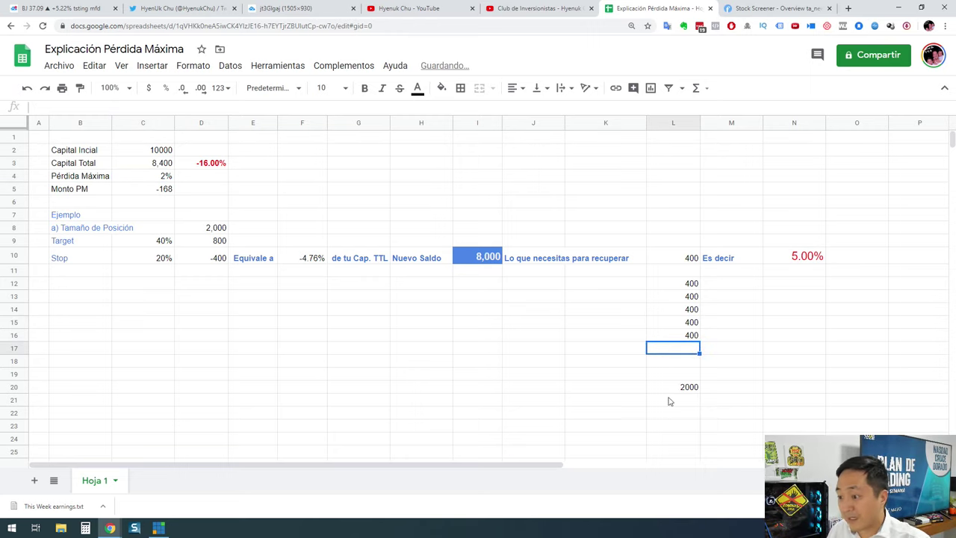
text(400)
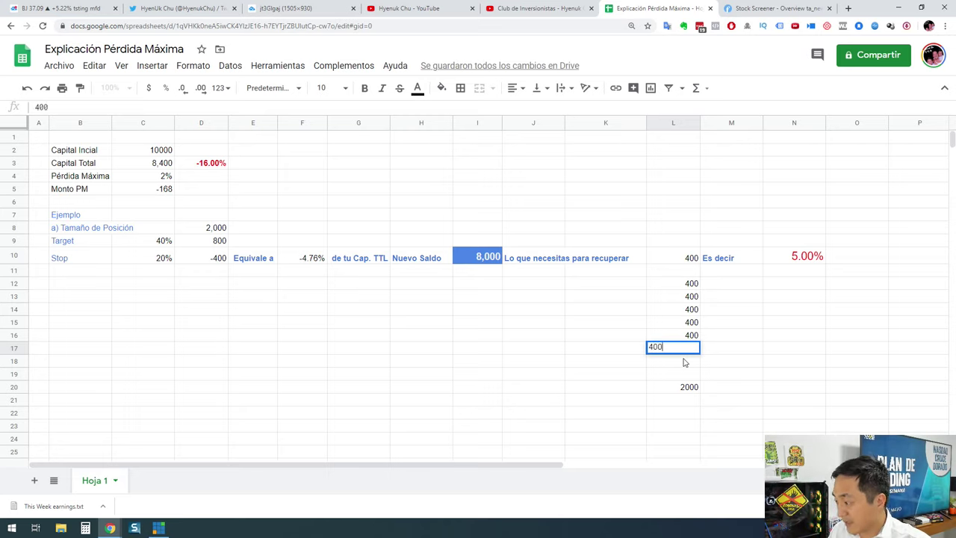
key(Return)
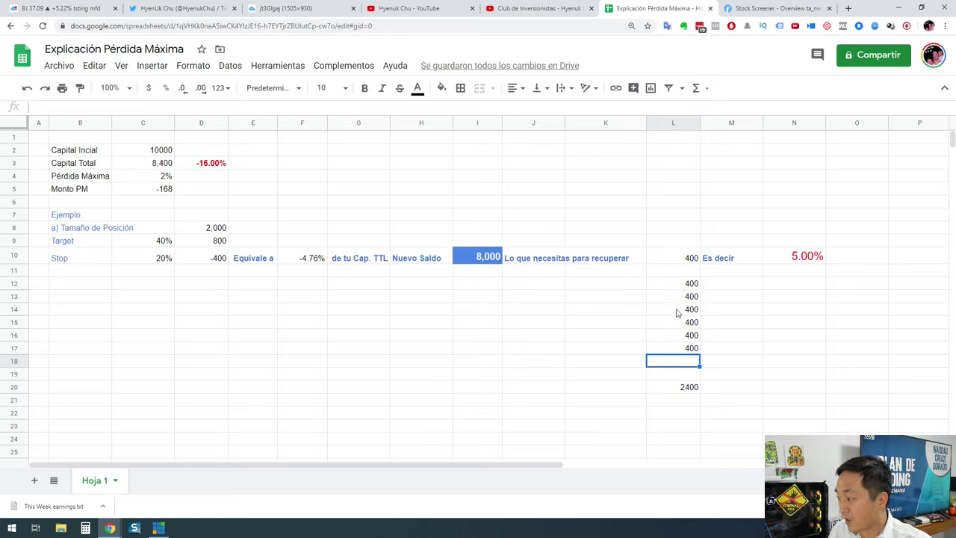
- Set Capital Total in C3 to 8000
click(160, 166)
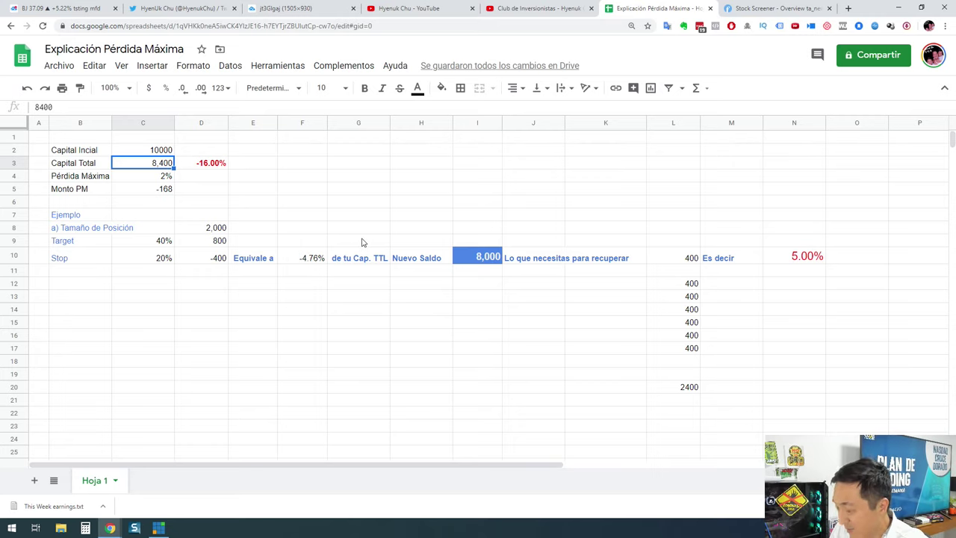
text(8000)
key(Return)
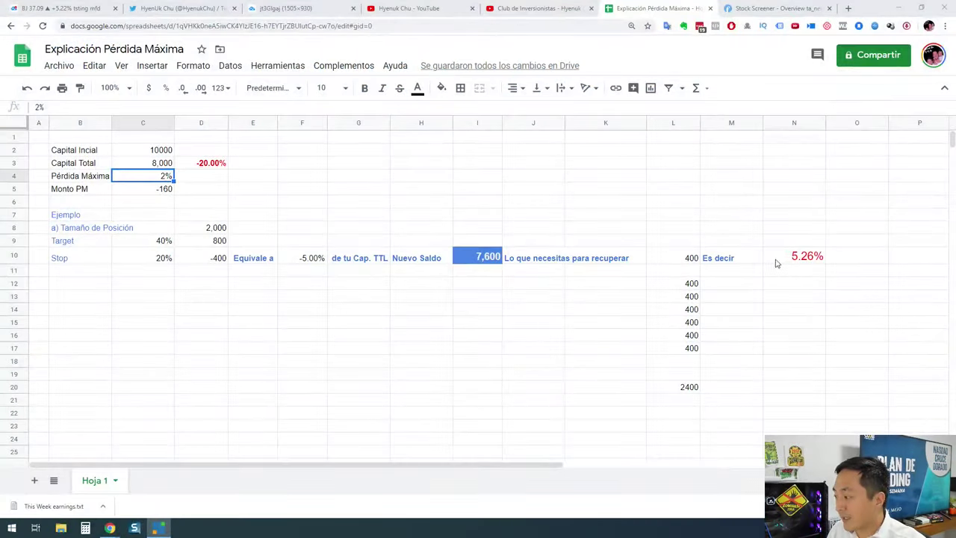
- Change the recovery percentage formula in N10 to =L10/C2 so it is based on the initial capital
click(787, 263)
double_click(786, 260)
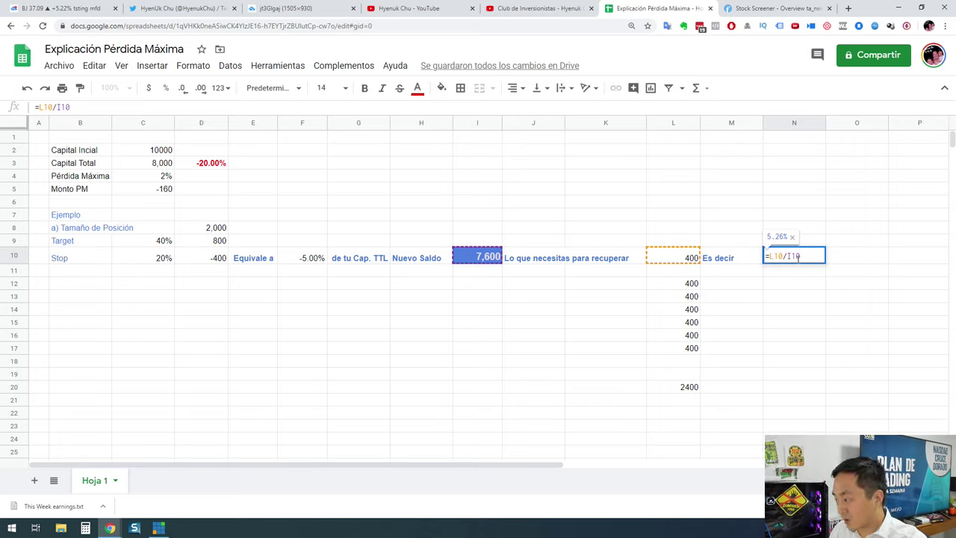
key(BackSpace)
key(BackSpace)
key(BackSpace)
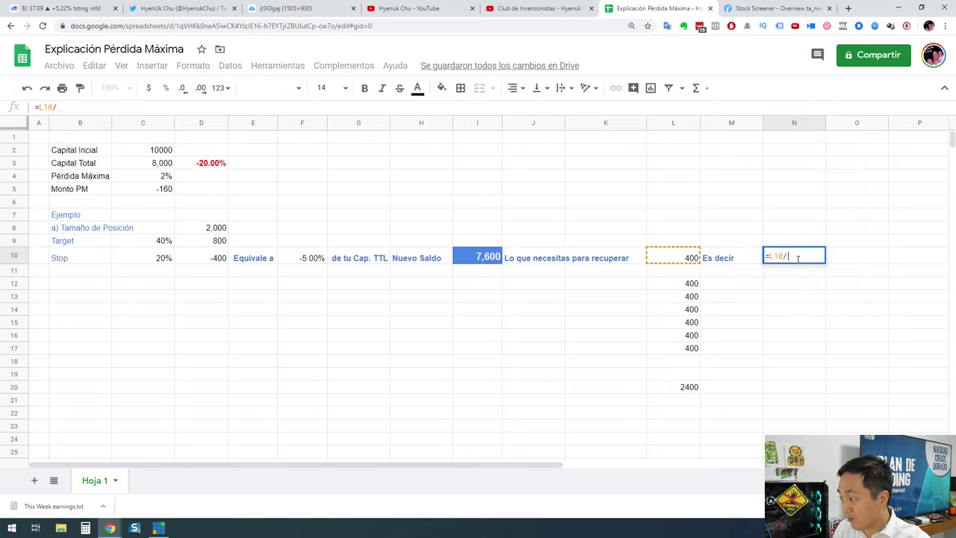
text(c2)
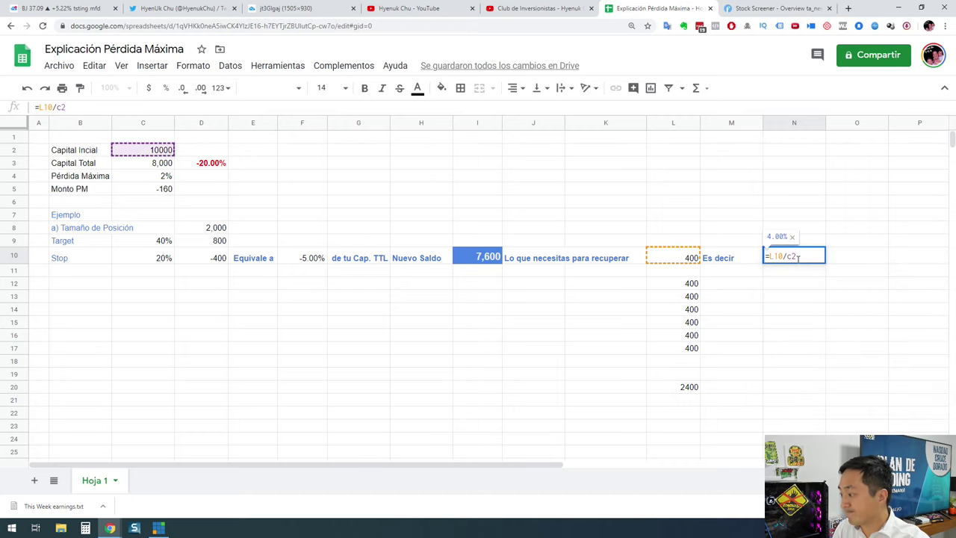
key(Return)
click(797, 262)
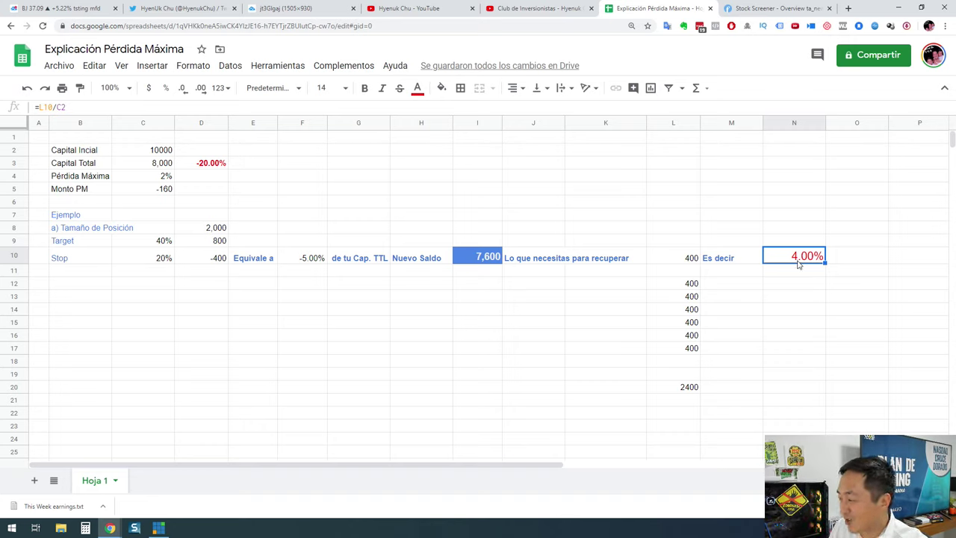
double_click(798, 261)
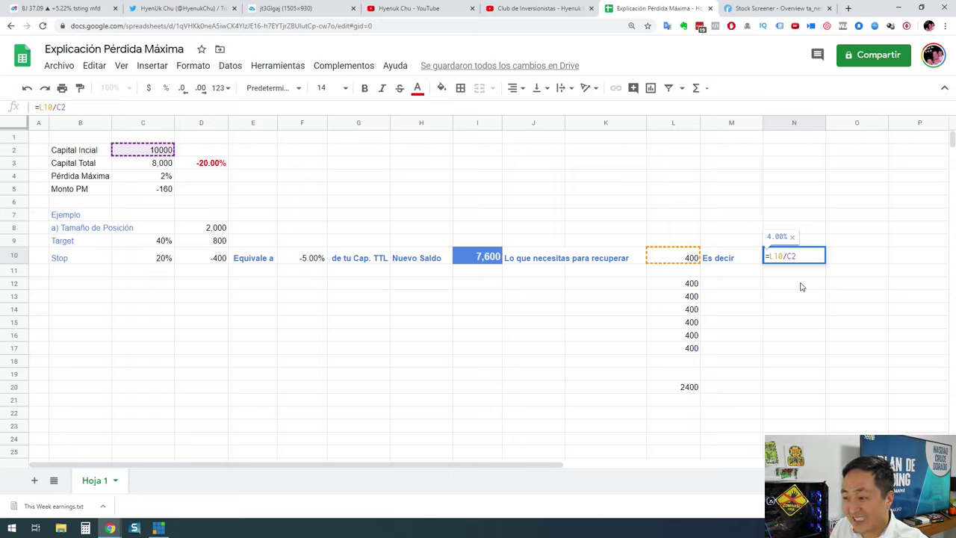
key(Return)
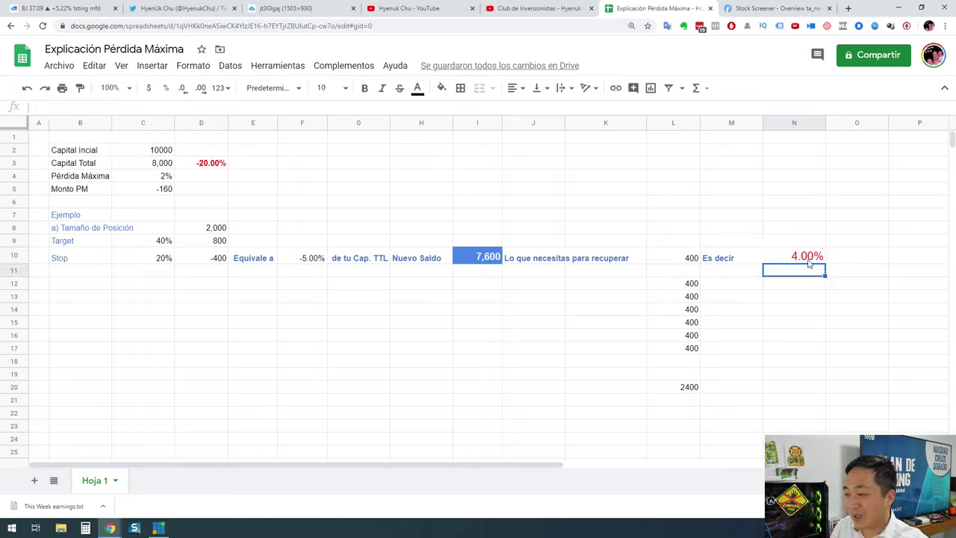
- Clear the 400 loss entries in L12:L17 and their sum in L20
click(685, 390)
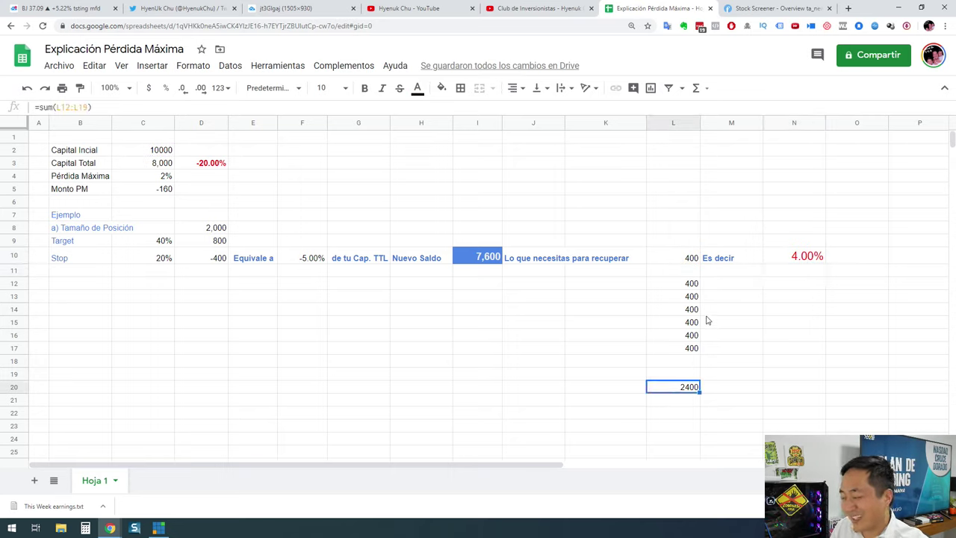
click(164, 165)
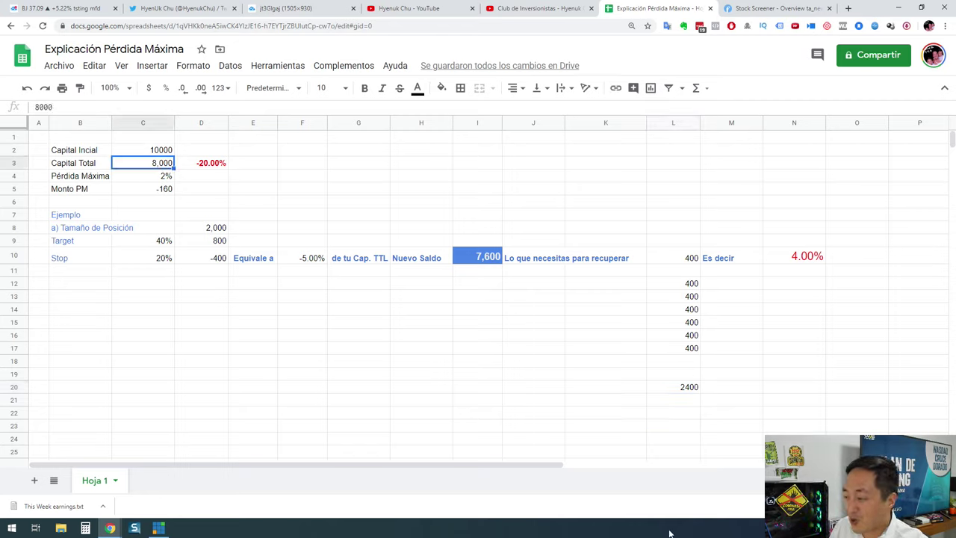
click(689, 286)
shift+click(687, 351)
key(Delete)
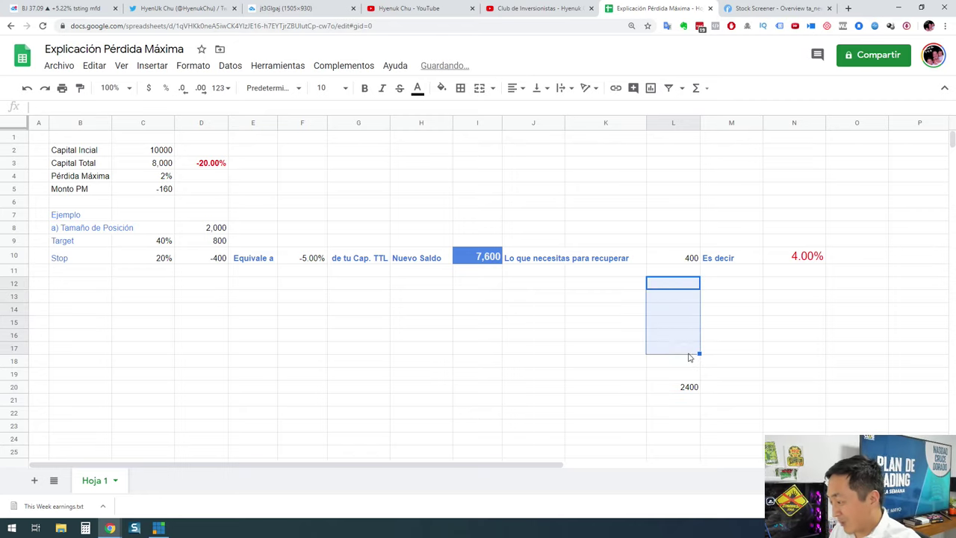
click(685, 388)
key(Delete)
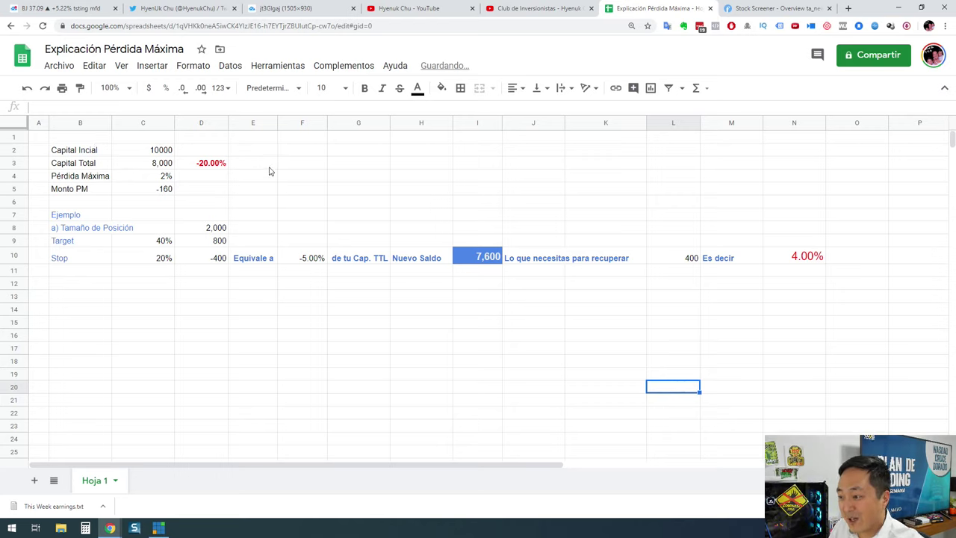
- Add the label "Perdida TTL" in K12, below the amount needed to recover
click(625, 286)
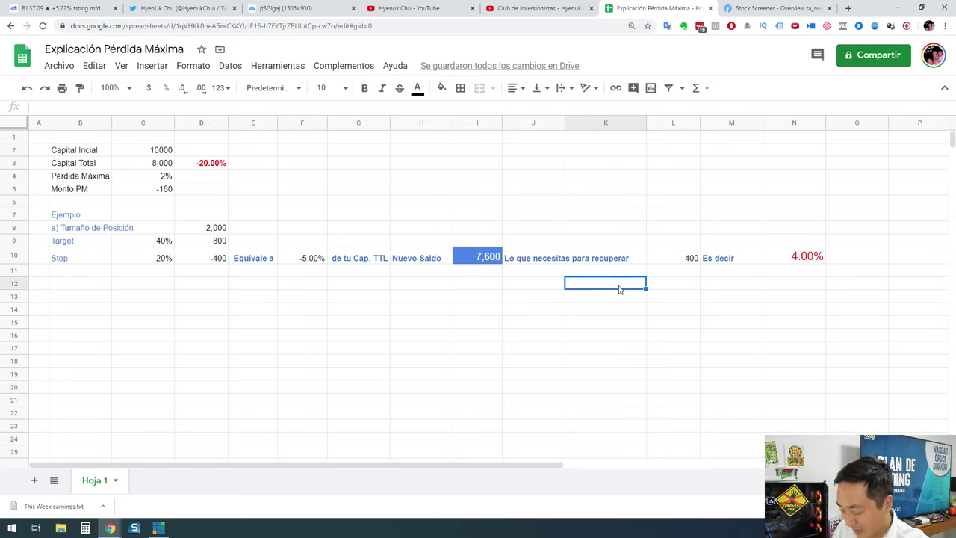
text(Perdida )
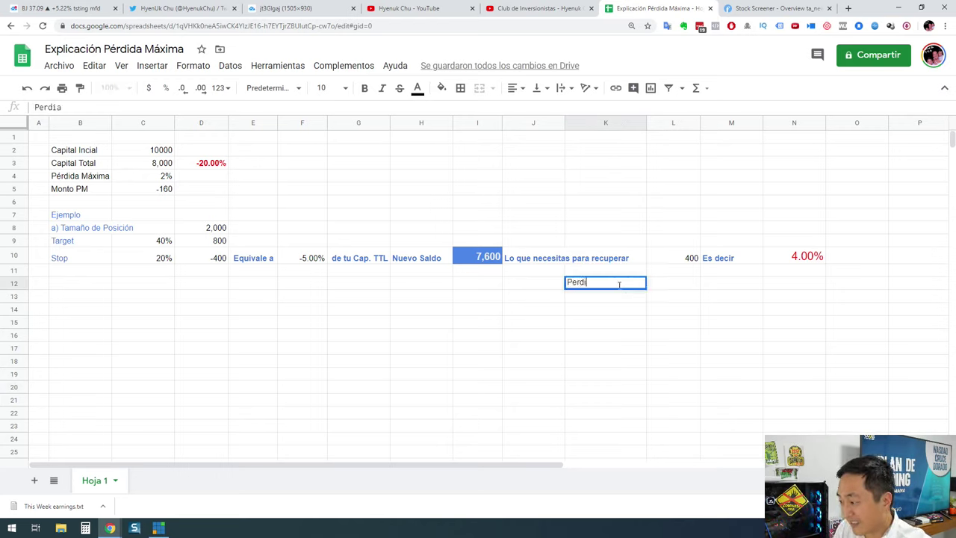
text(To)
key(BackSpace)
text(TL)
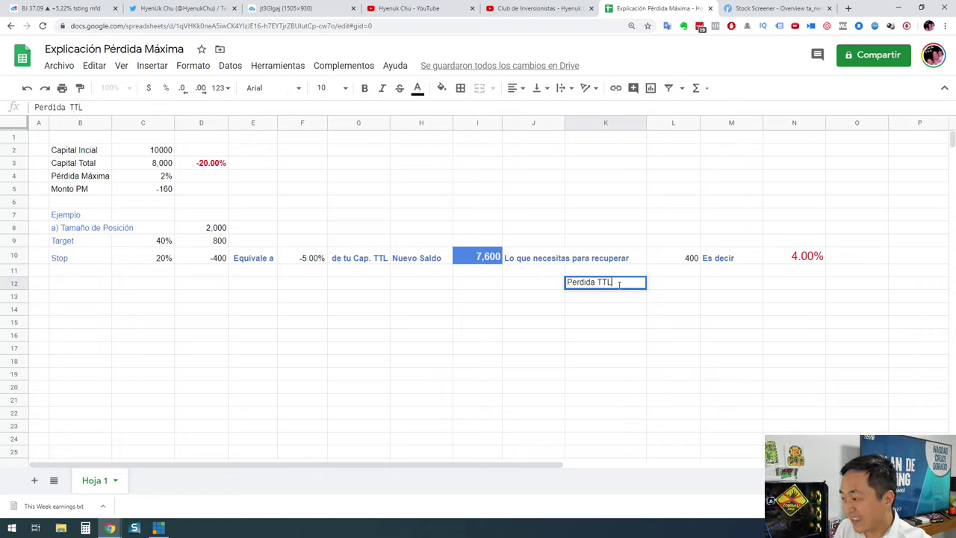
- Enter the formula =C2-C3 in L12 to calculate the total loss from the initial capital
key(Tab)
text(=)
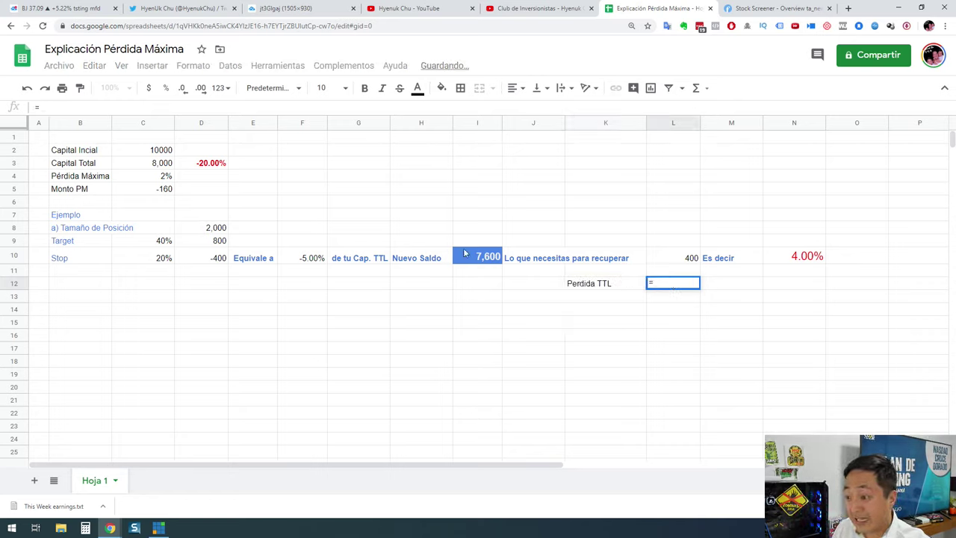
click(127, 153)
text(-)
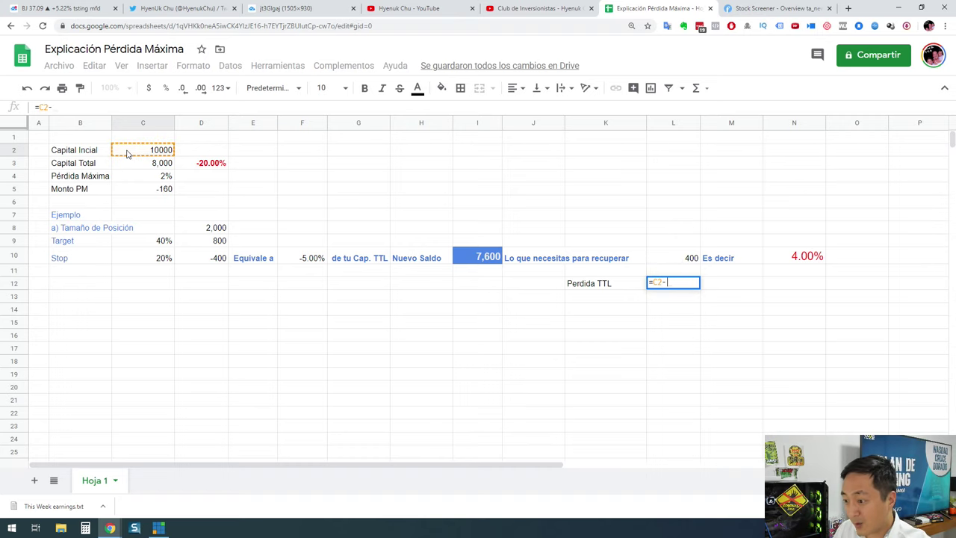
click(135, 165)
key(Return)
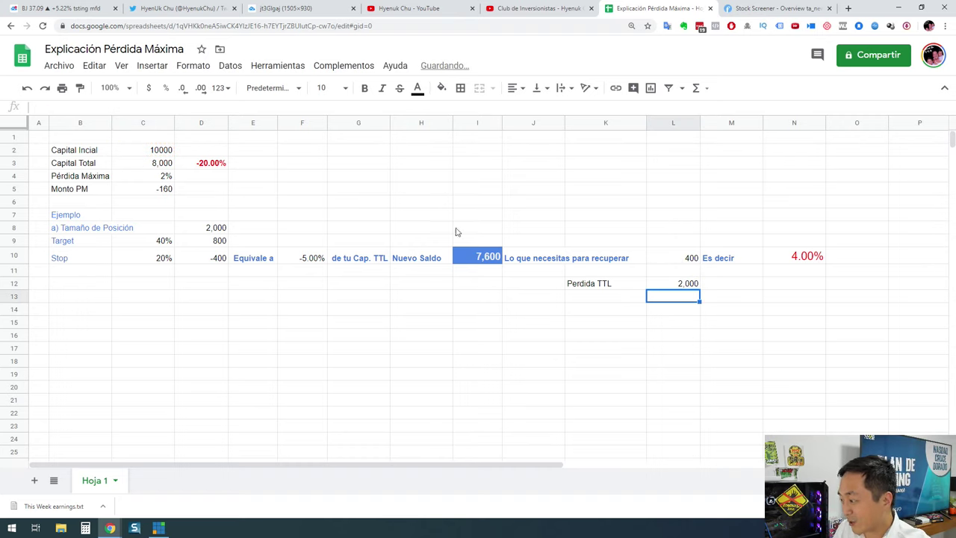
- Change the recovery percentage formula in N10 to =L10/I10 so it is based on the new balance
click(810, 257)
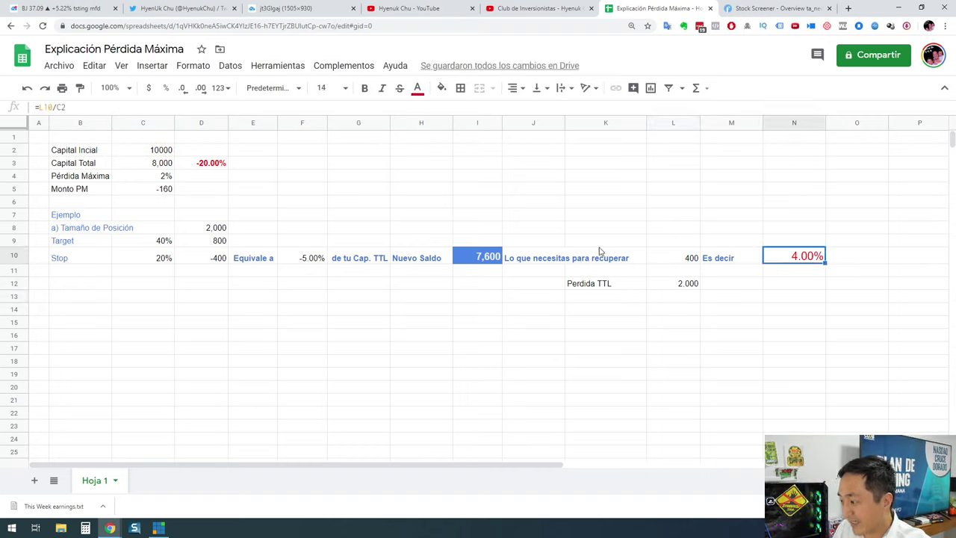
key(F2)
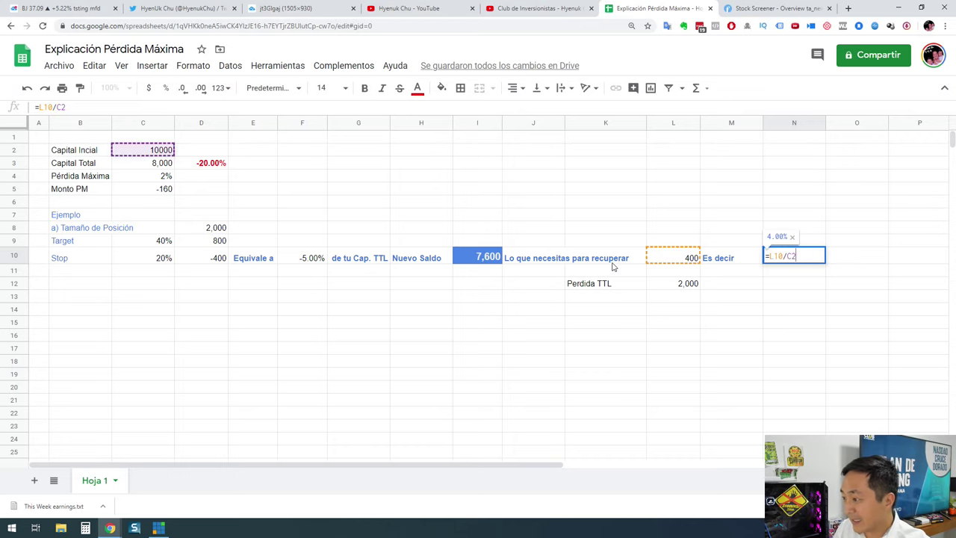
key(BackSpace)
key(BackSpace)
text(I10)
key(Return)
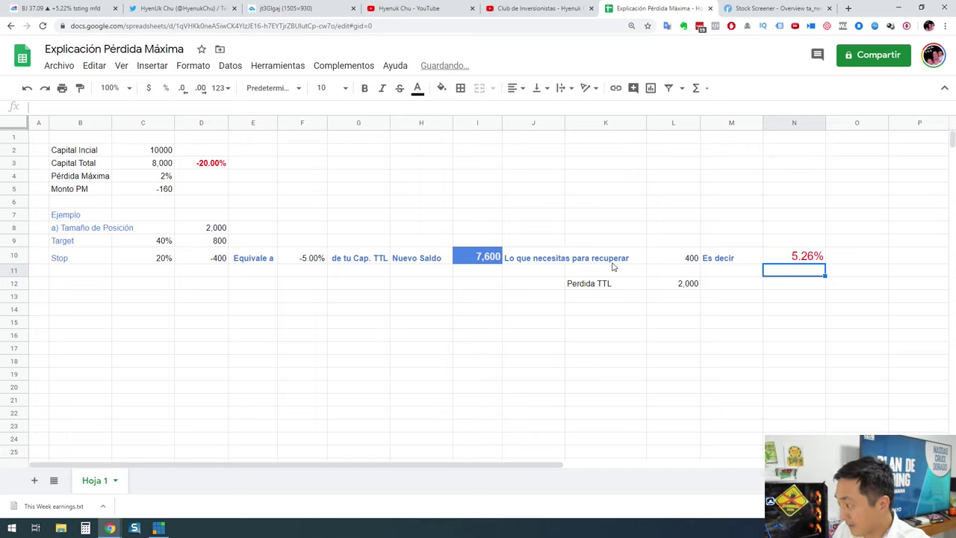
- Enter the formula =L12/C2 in N12 to express the total loss as a share of the initial capital
key(Up)
key(Down)
key(Down)
text(=L12)
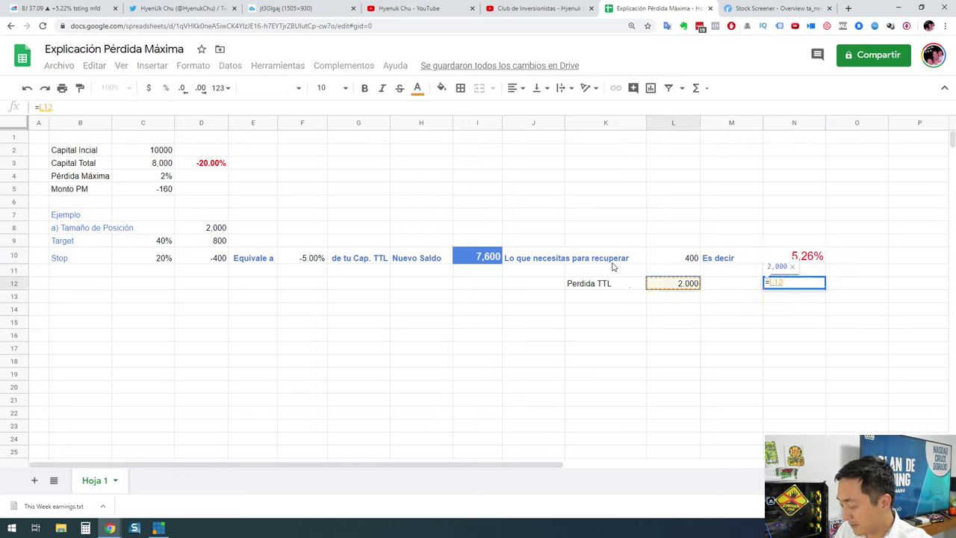
text(/)
key(Left)
key(Left)
key(Left)
key(Left)
key(Left)
key(Left)
key(Left)
key(Left)
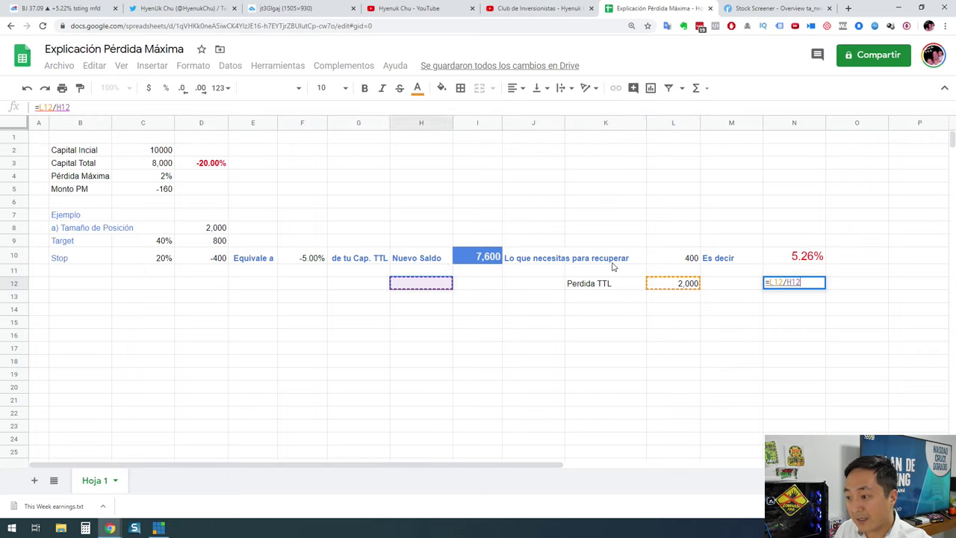
key(Up)
key(Up)
key(Up)
key(Up)
key(Up)
key(Up)
key(Up)
key(Left)
key(Left)
key(Left)
key(Left)
key(Up)
key(Up)
key(Return)
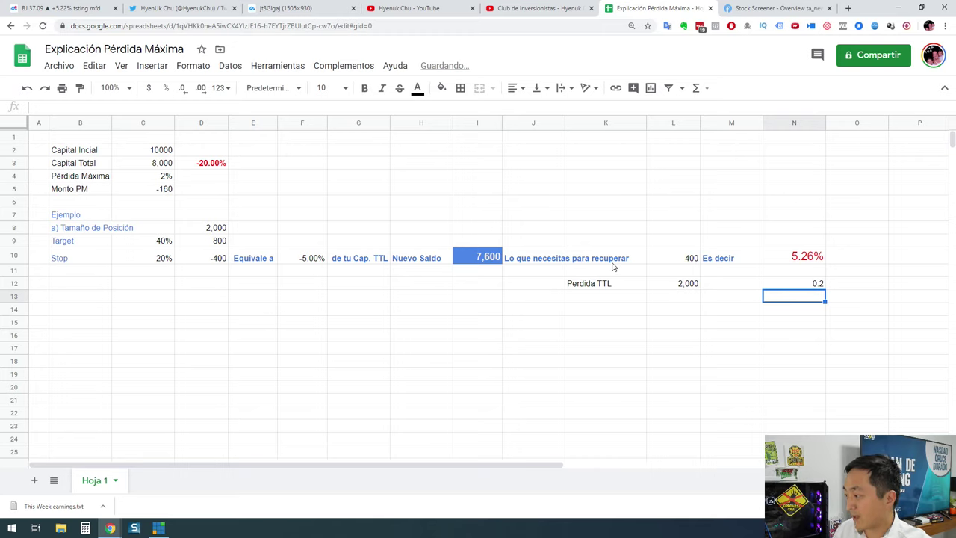
- Copy the red percentage formatting of N10 onto the total loss ratio in N12
click(810, 286)
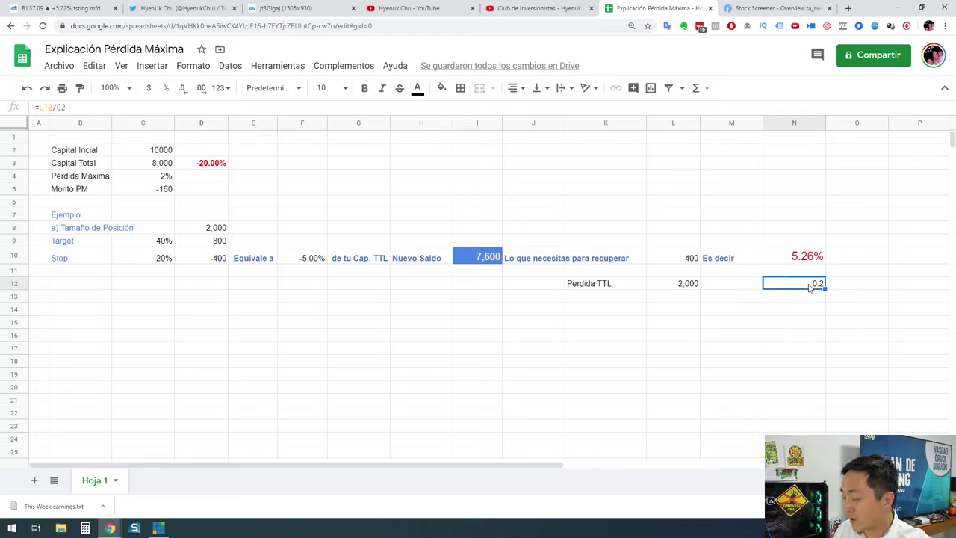
click(820, 261)
click(81, 88)
click(814, 286)
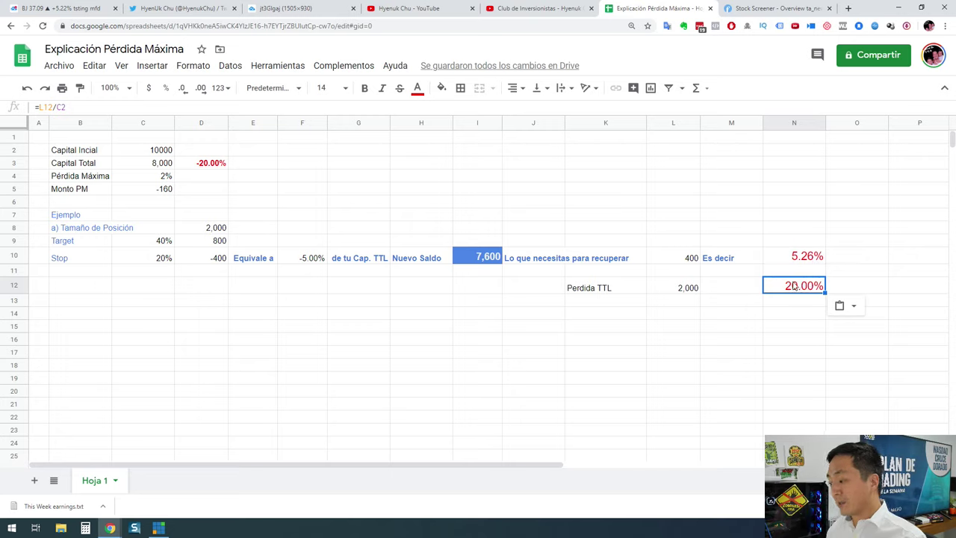
- Enter the formula =C3 in I12 to show the total capital below the new balance
click(484, 286)
text(=)
key(Left)
key(Up)
key(Up)
key(Up)
key(Up)
key(Up)
key(Up)
key(Up)
key(Up)
key(Left)
key(Left)
key(Left)
key(Left)
key(Left)
key(Up)
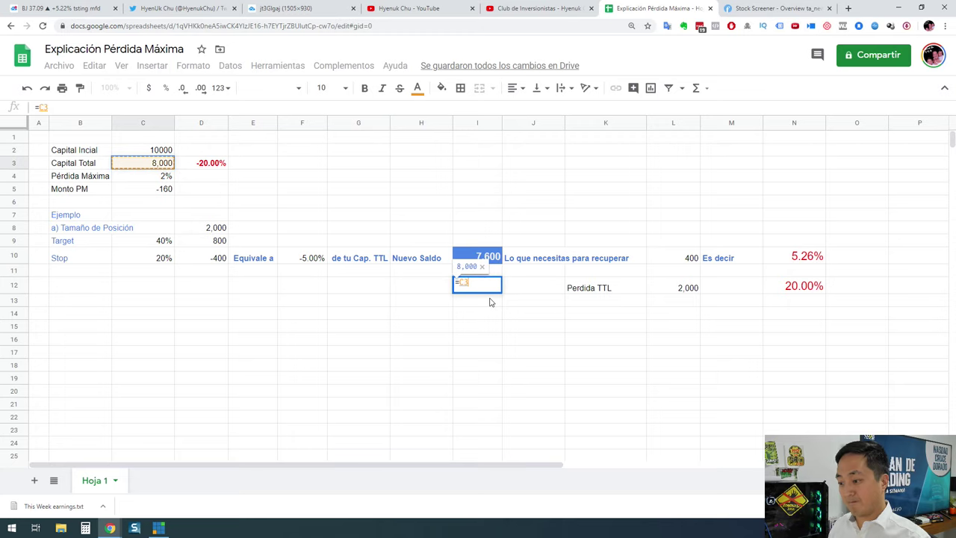
key(Return)
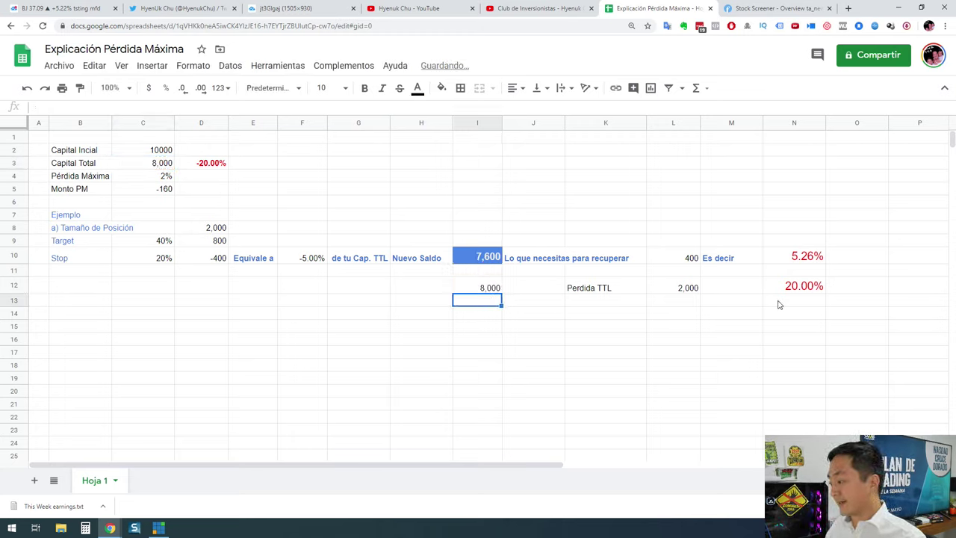
- Change the percentage formula in N12 to =L12/C3 so the total loss is divided by the total capital
click(676, 287)
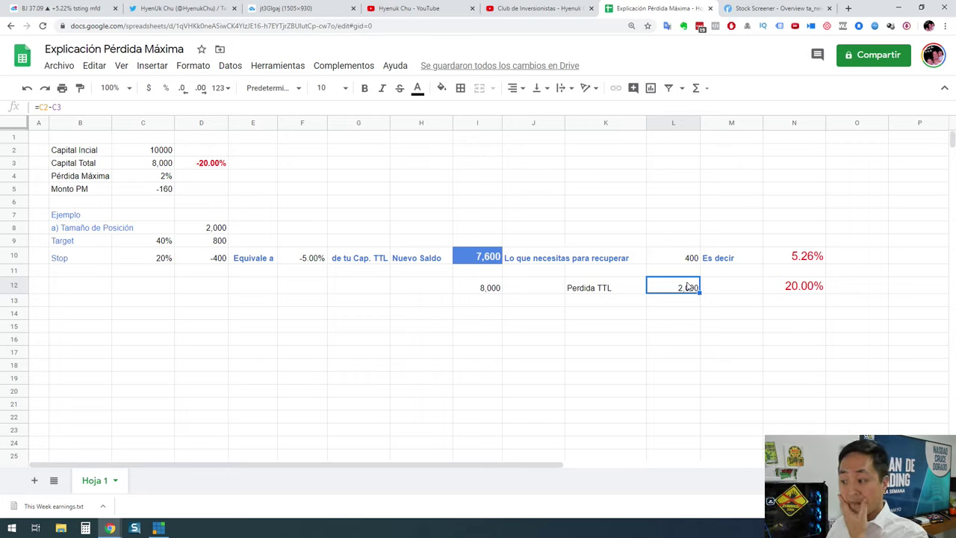
click(816, 288)
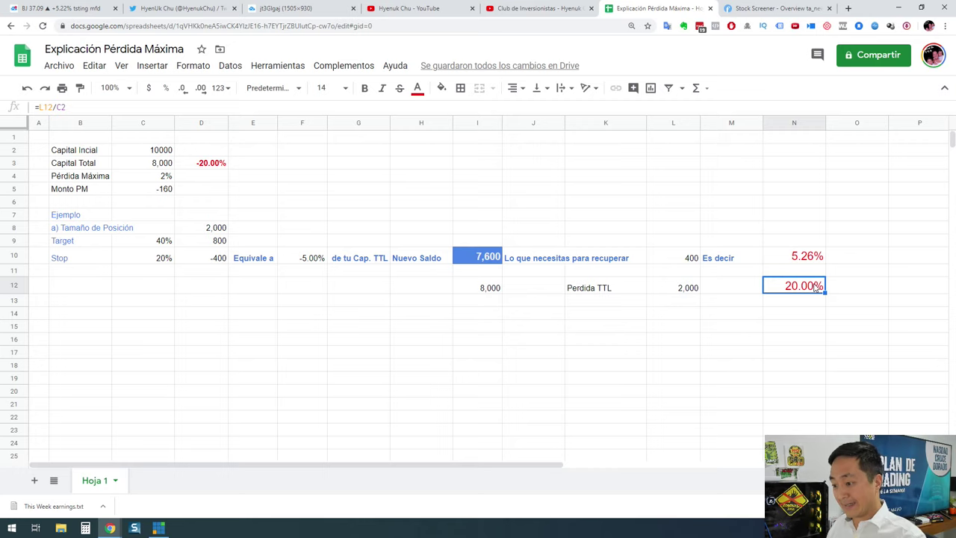
double_click(815, 284)
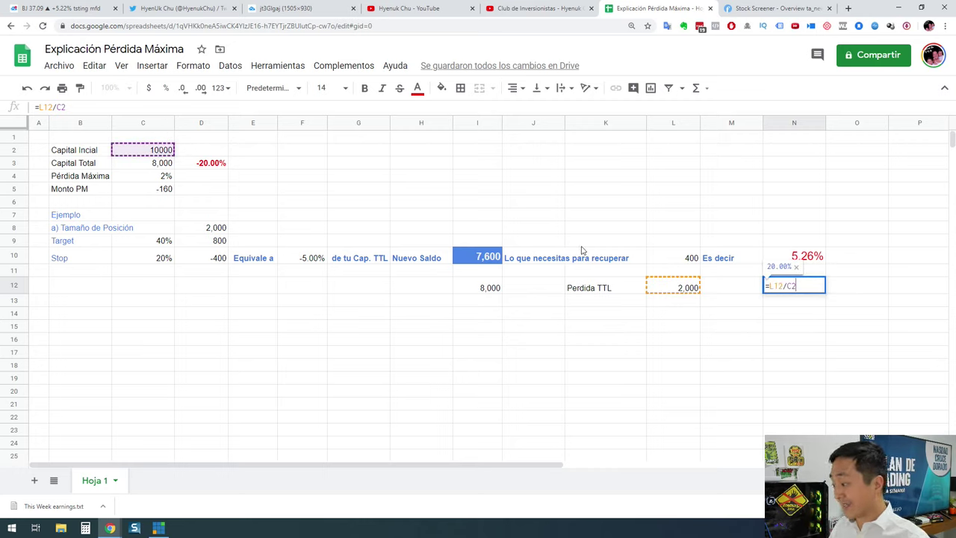
key(BackSpace)
text(3)
key(Return)
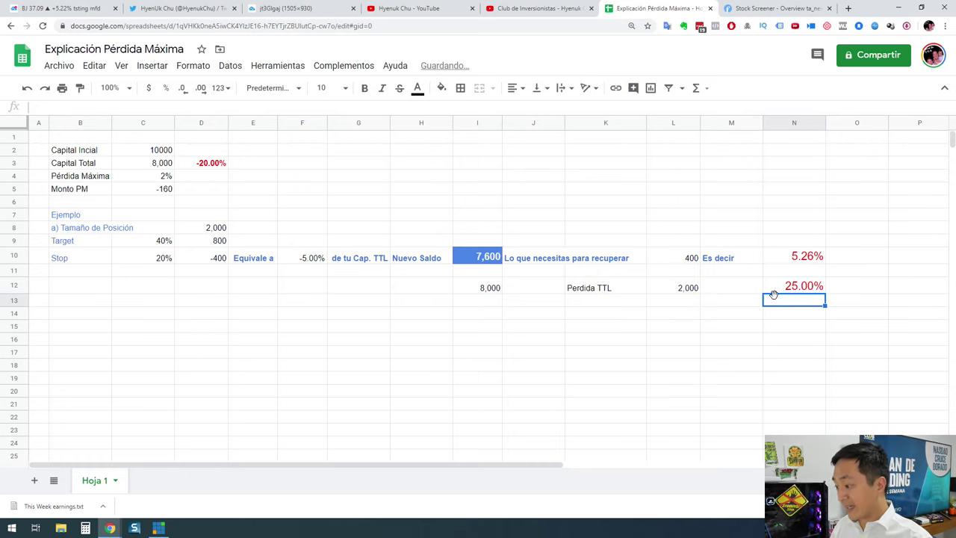
- Set the total capital in C3 to 5,000
click(494, 287)
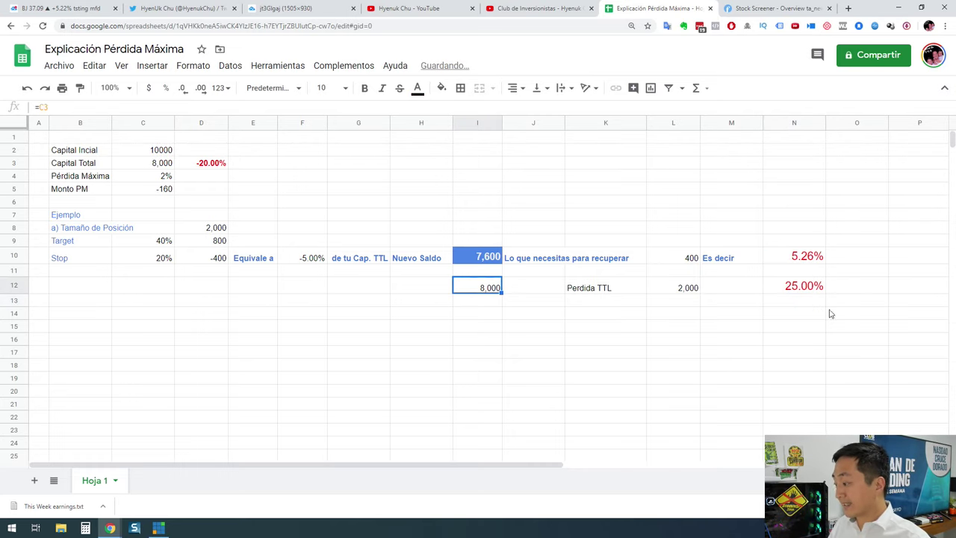
click(213, 164)
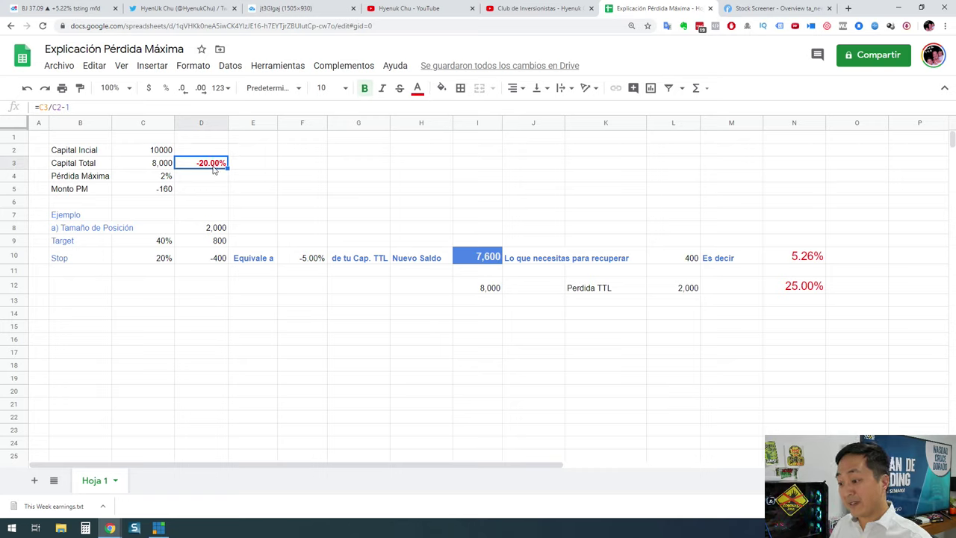
click(789, 290)
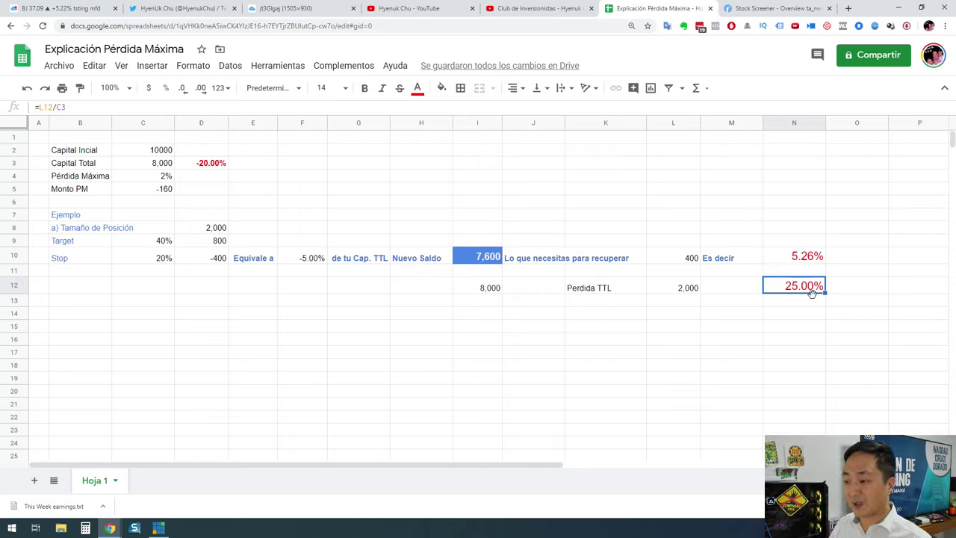
click(166, 165)
text(5,000)
key(Return)
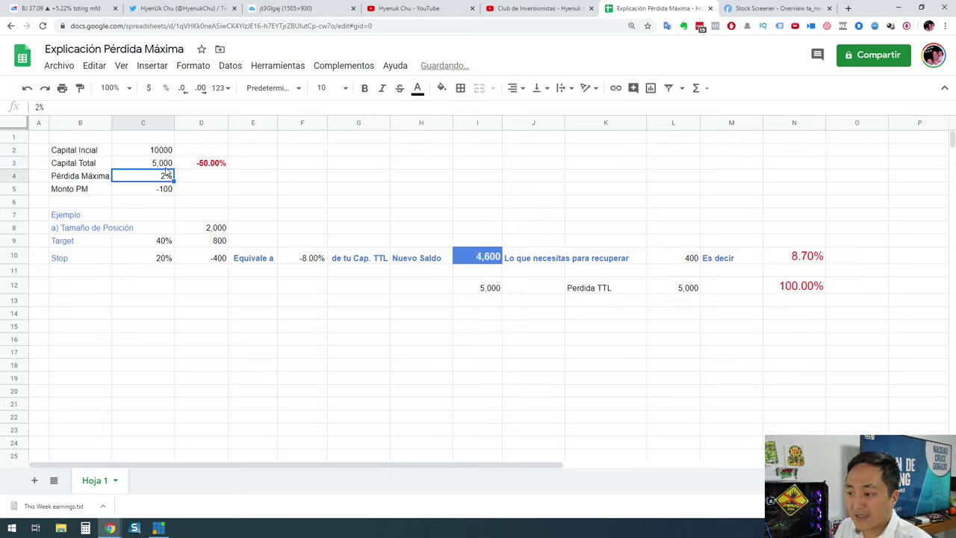
- Compare the initial and total capital, the loss percentage, the total loss and the recovery percentage in N12
click(171, 167)
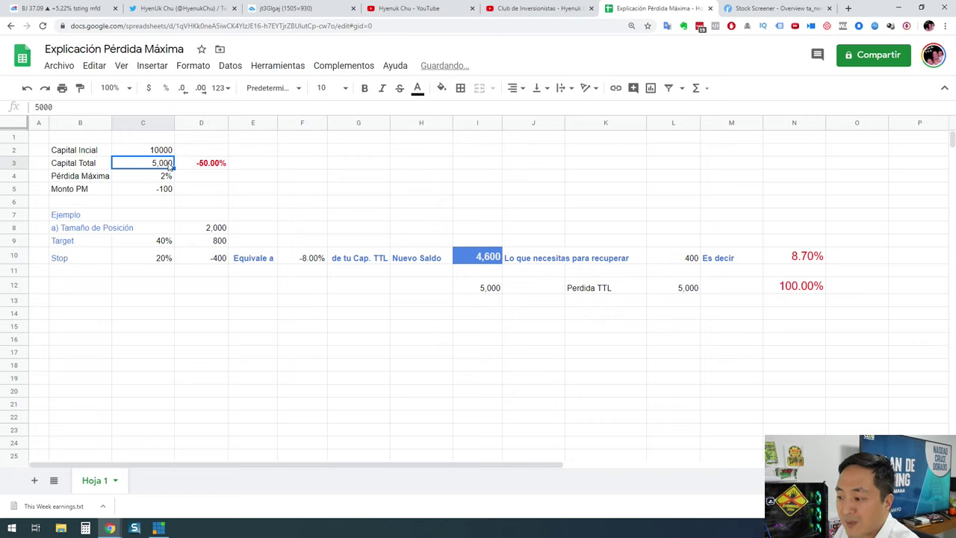
click(215, 165)
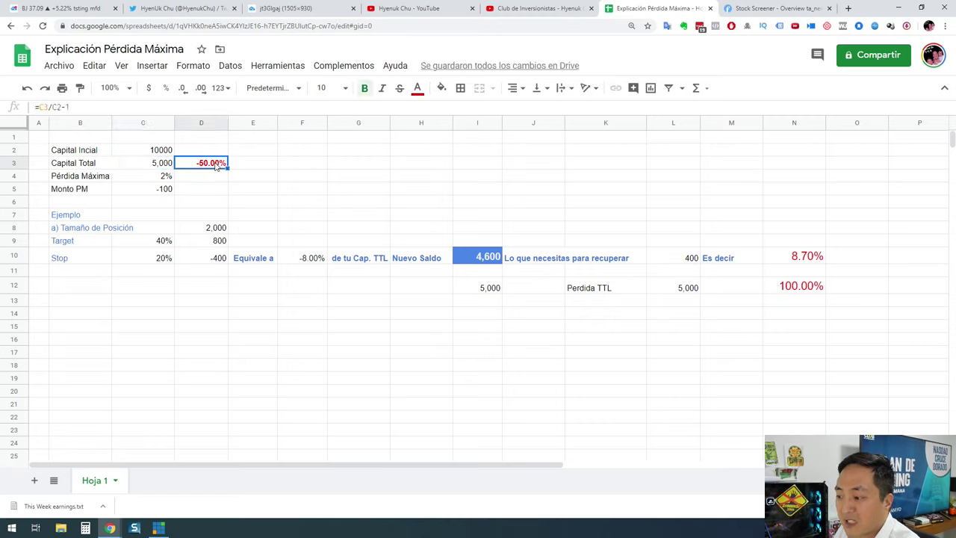
click(686, 291)
click(166, 164)
click(159, 153)
click(159, 164)
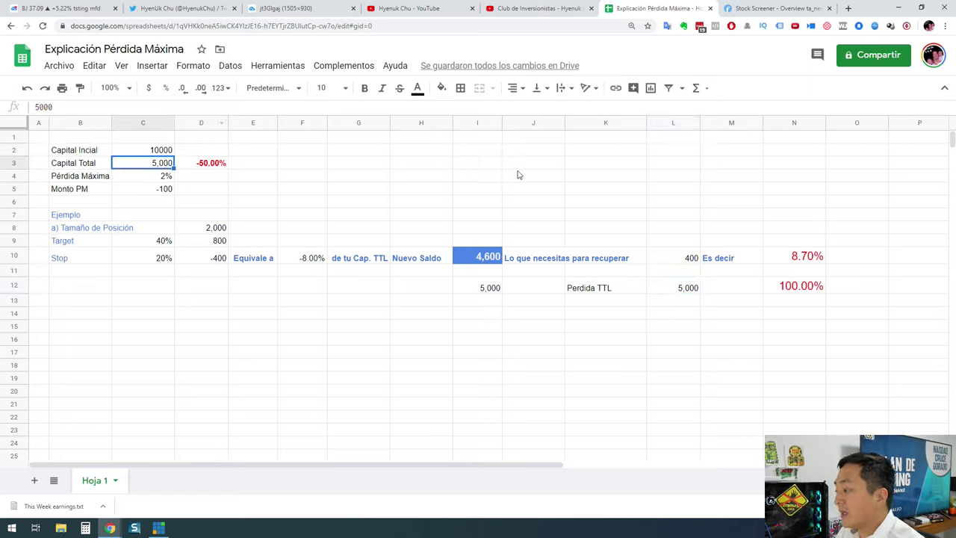
click(800, 292)
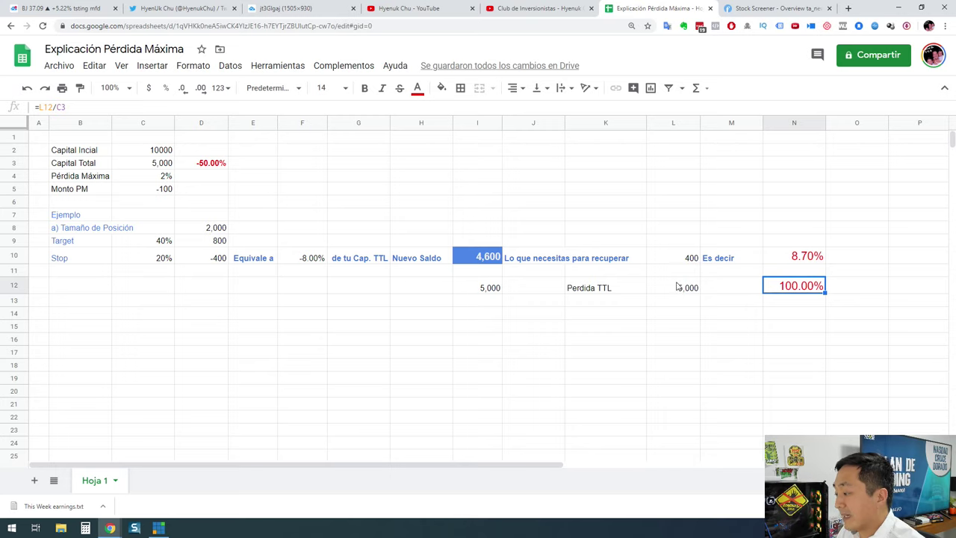
click(677, 286)
click(471, 291)
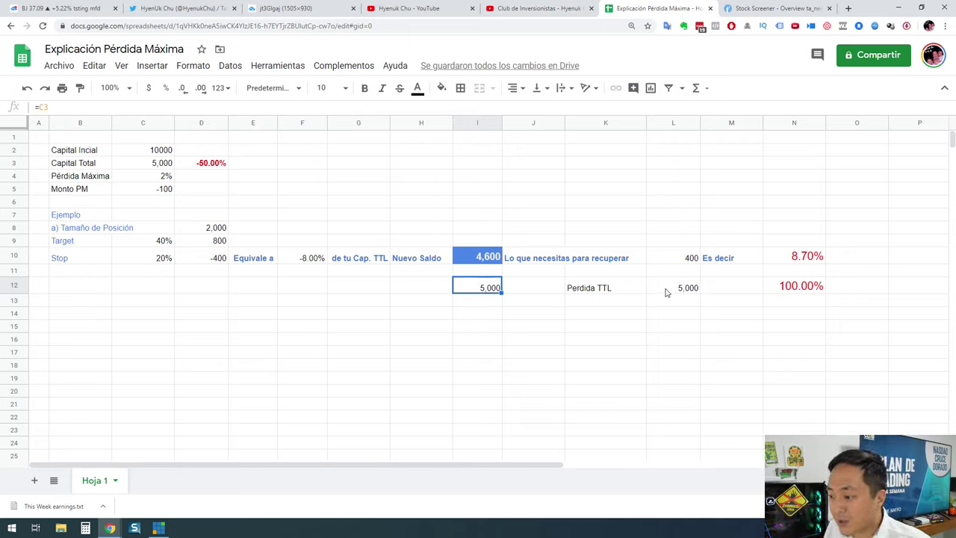
- Set the position size in D8 to 5000
click(219, 229)
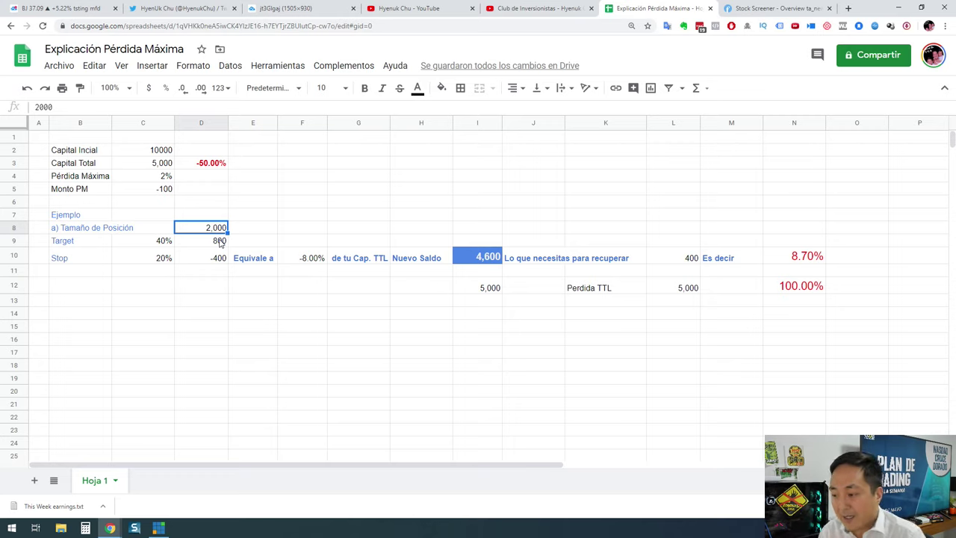
text(5000)
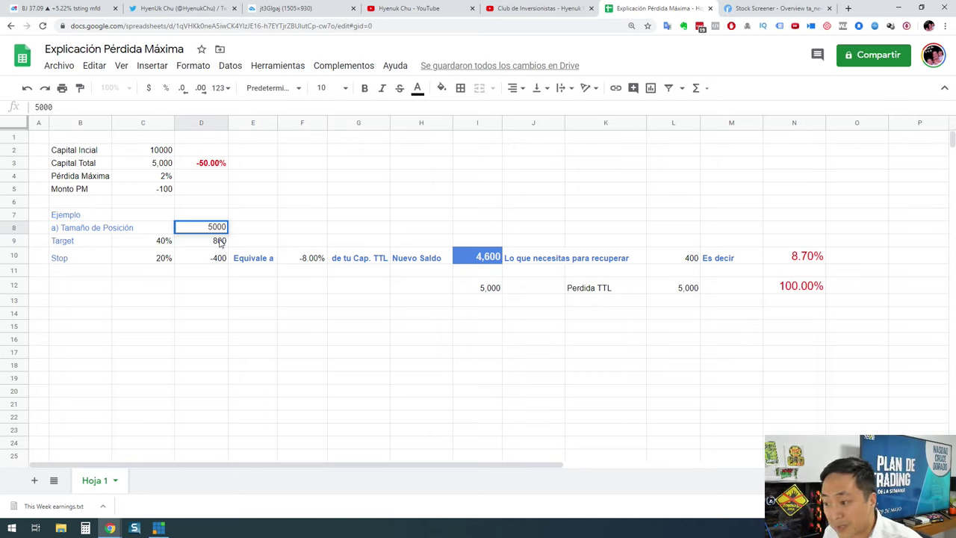
key(Return)
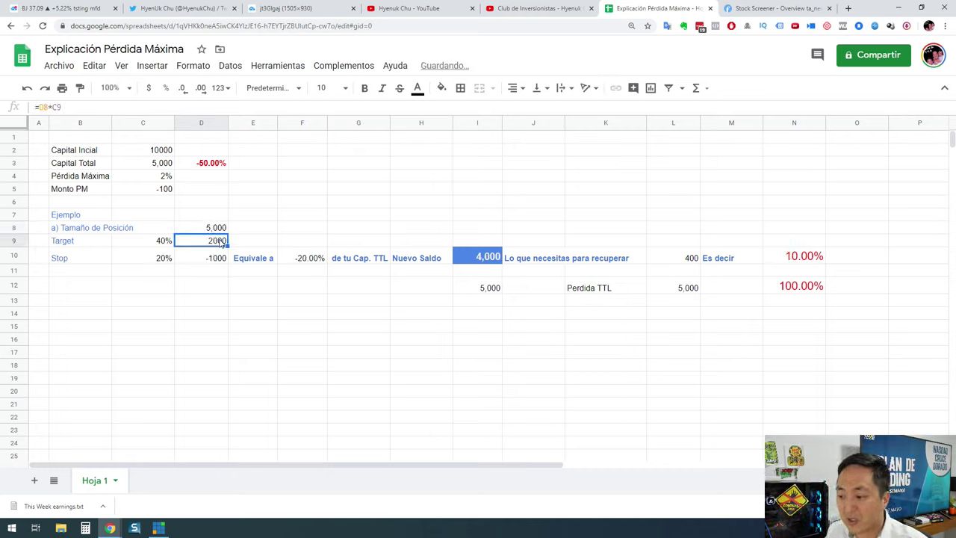
- Set both the Target and Stop percentages in C9 and C10 to 100%
key(Left)
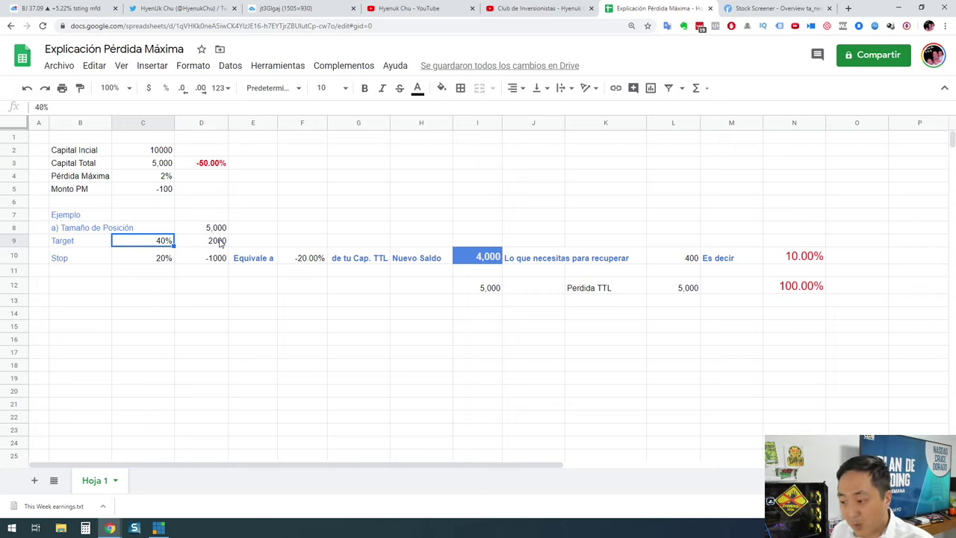
text(100)
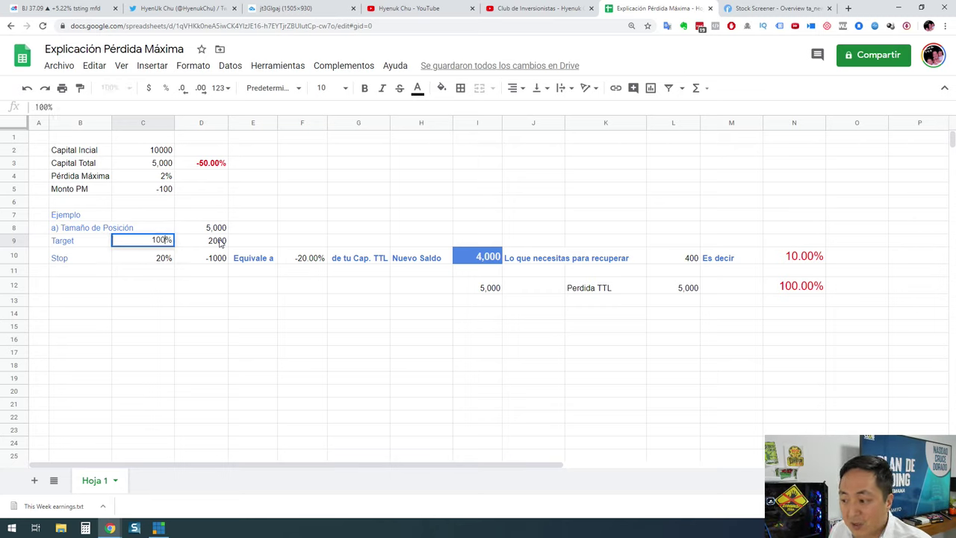
key(Return)
text(100)
key(Return)
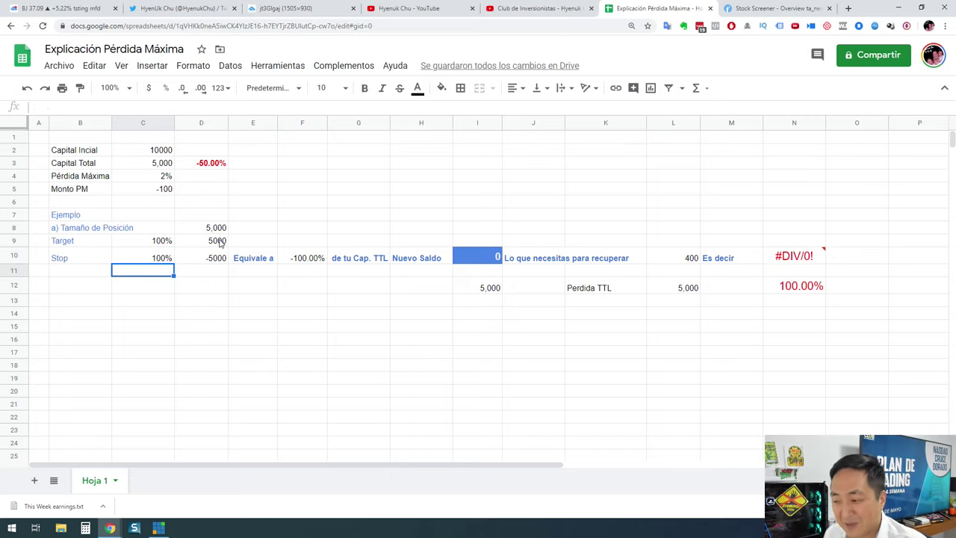
- Review the position size and the resulting target and stop amounts in D8:D10
key(Up)
key(Right)
key(Up)
key(Up)
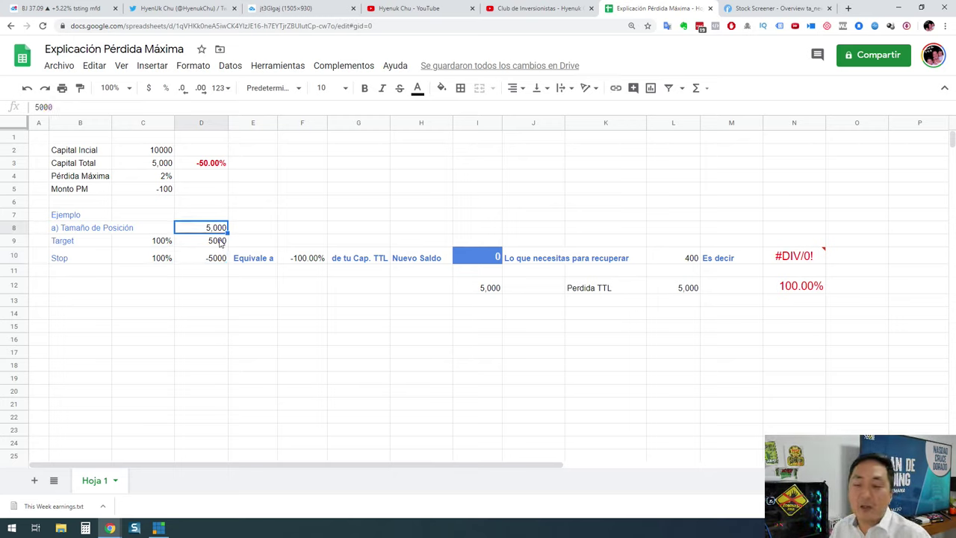
key(Down)
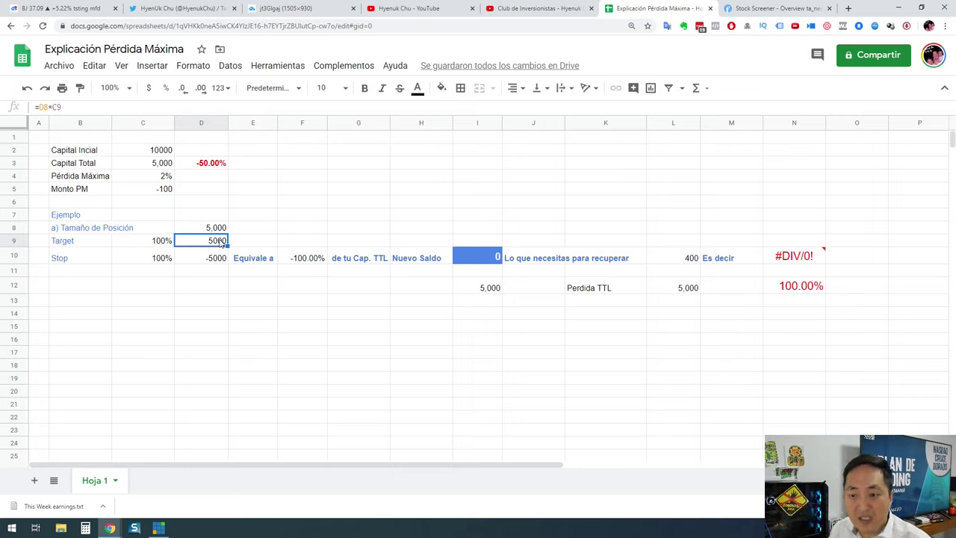
key(Down)
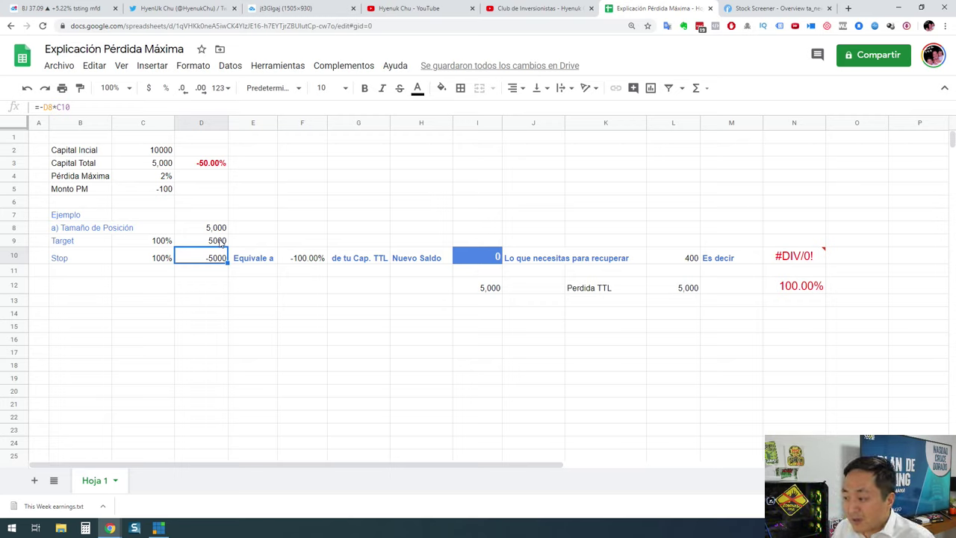
key(Right)
key(Right)
key(Left)
key(Left)
- Set the total capital in C3 back to 10000
key(Up)
key(Up)
key(Up)
key(Up)
key(Up)
key(Up)
key(Up)
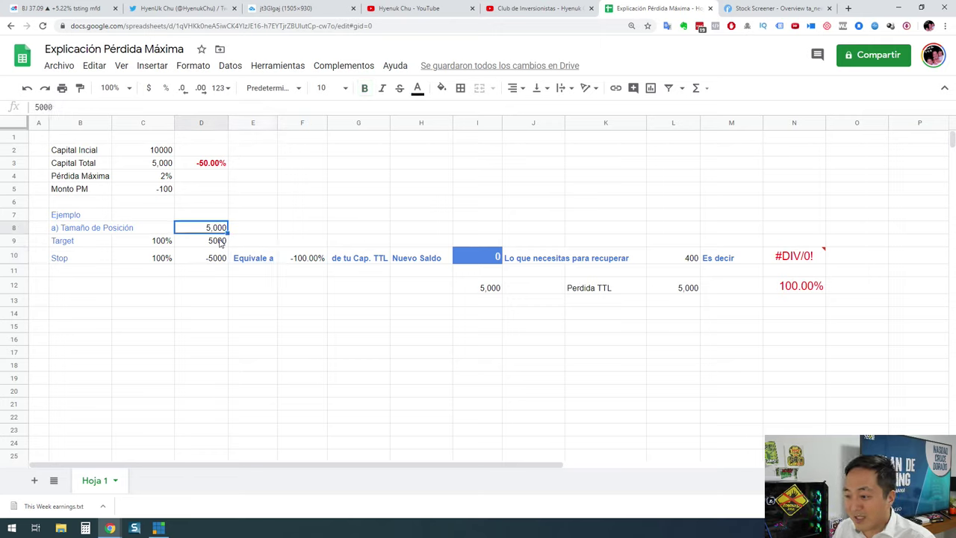
key(Left)
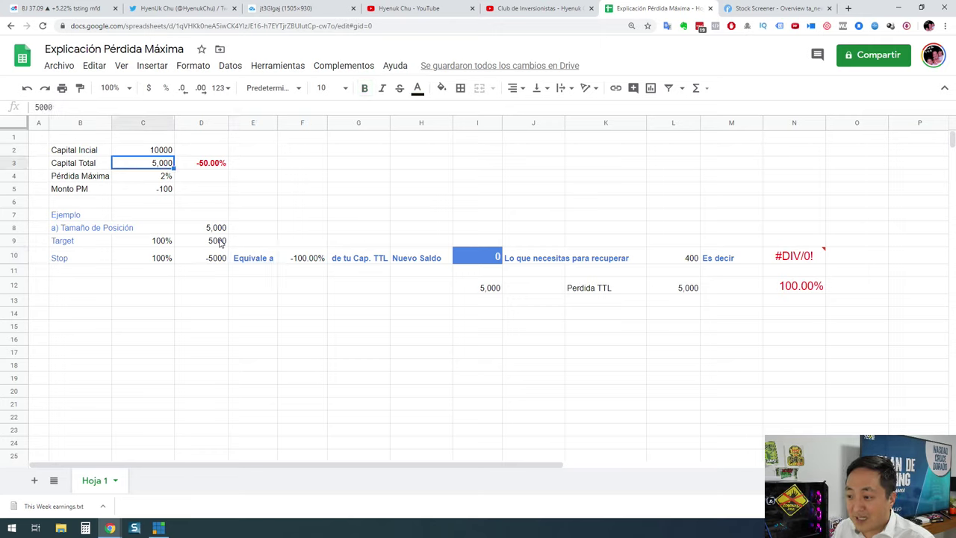
text(10000)
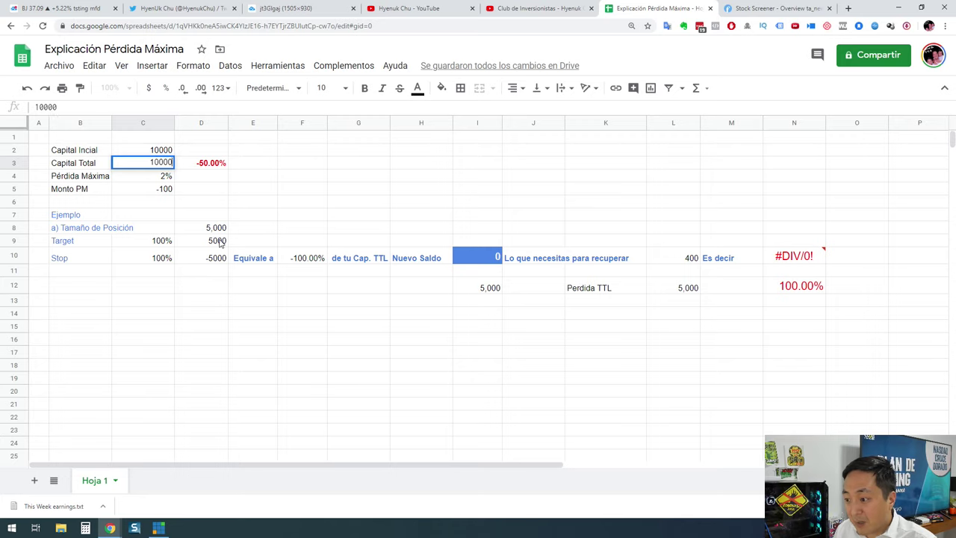
key(Return)
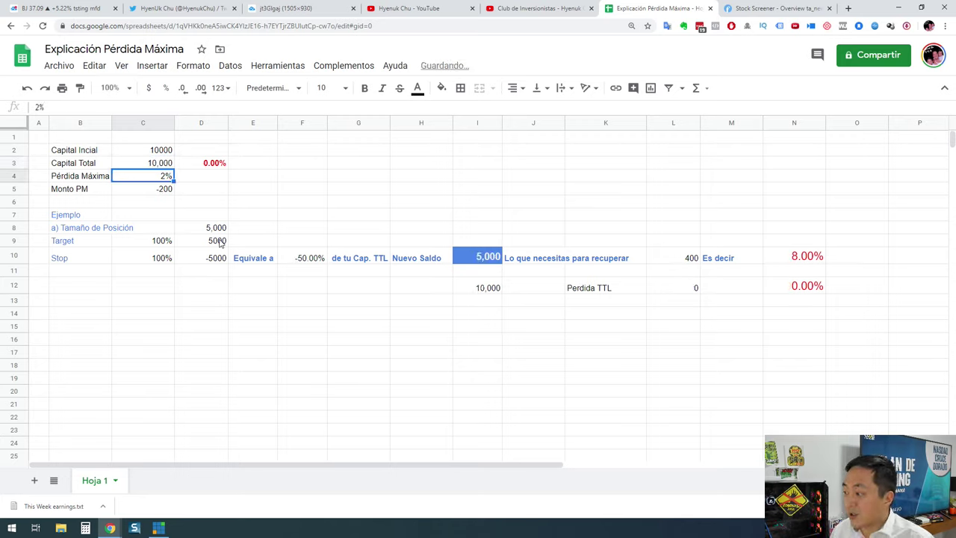
- Clear the 400 from L10, the amount needed to recover
click(493, 256)
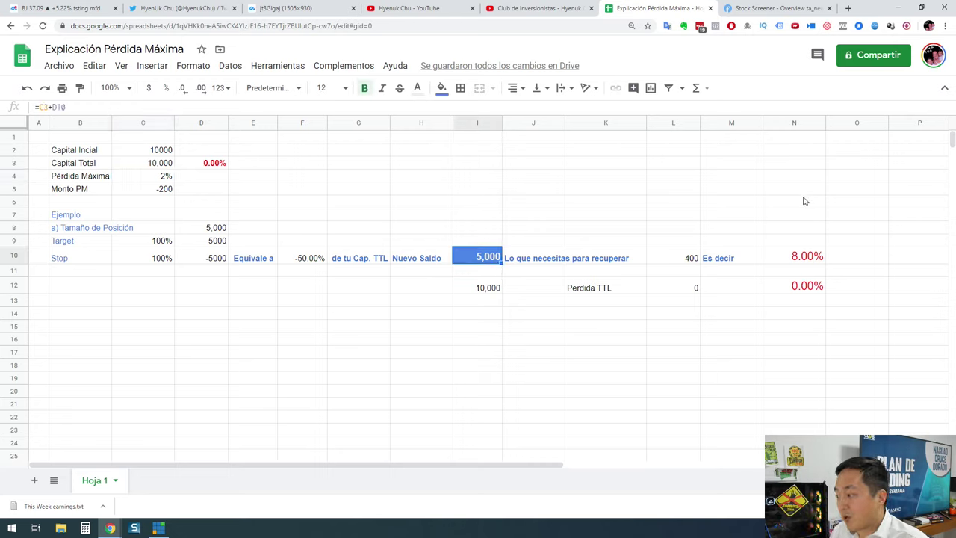
click(666, 260)
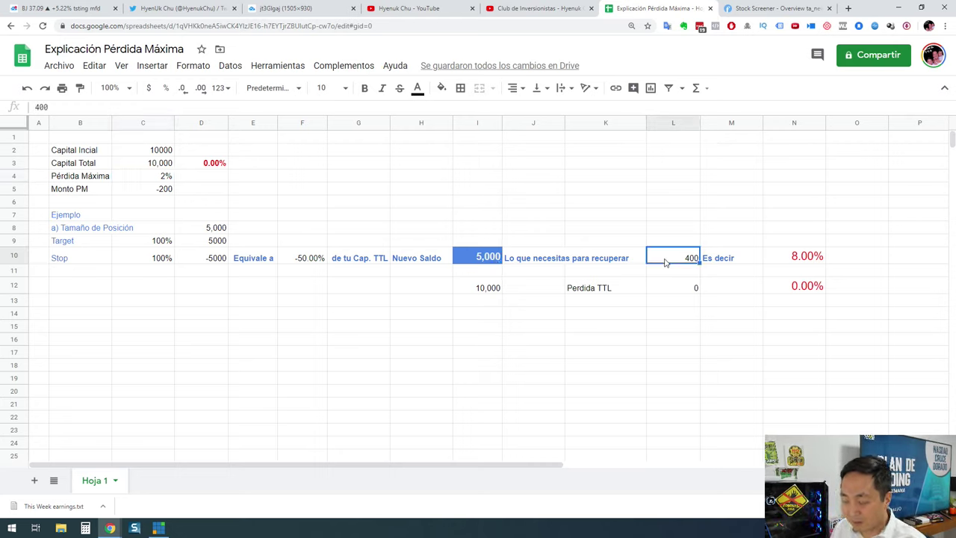
key(Delete)
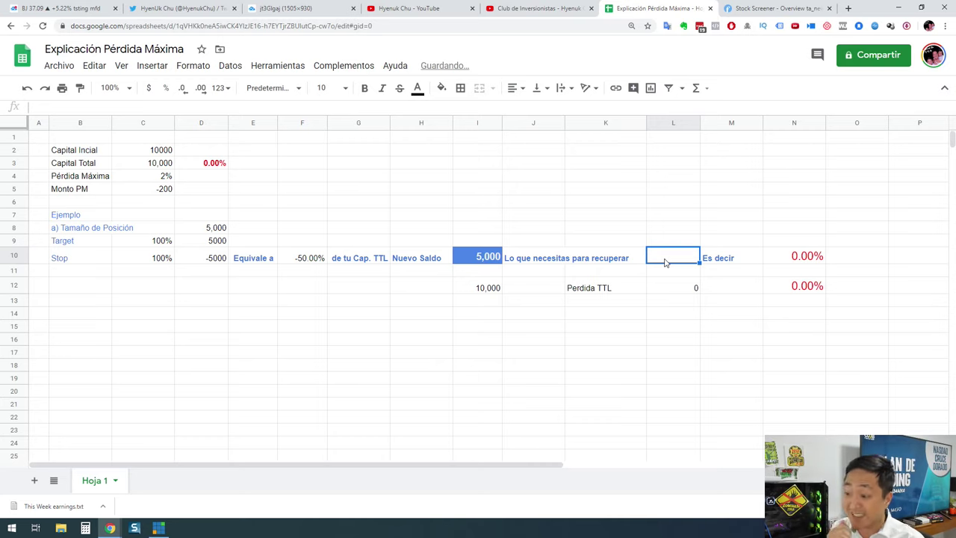